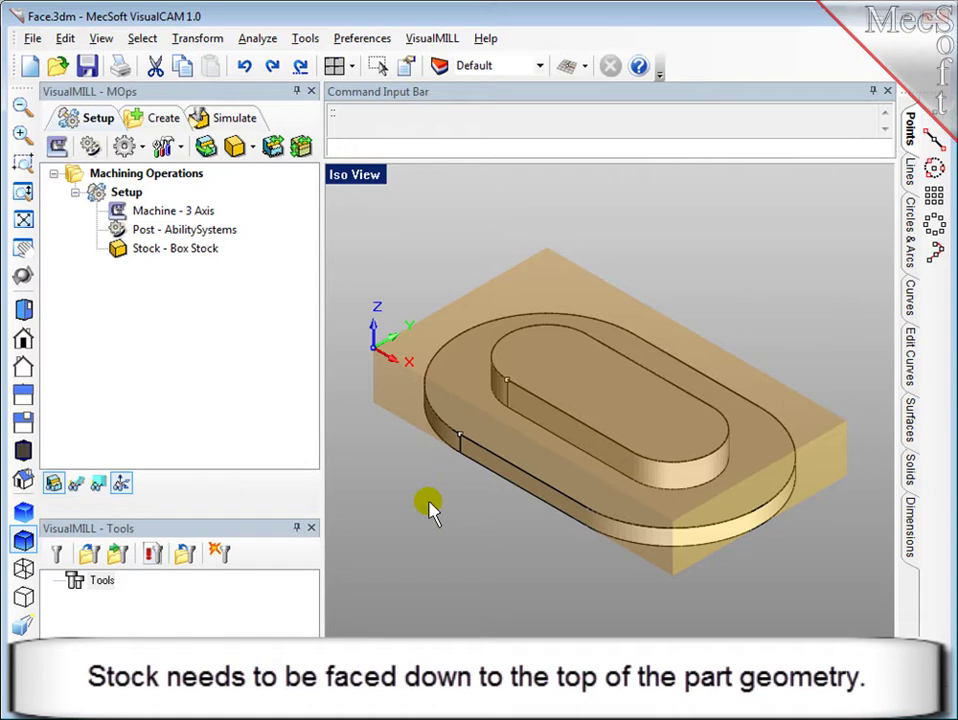
Create a bounding region around the whole part, parallel to the construction plane, with 0,0 offsets at the part top
left_click(22, 342)
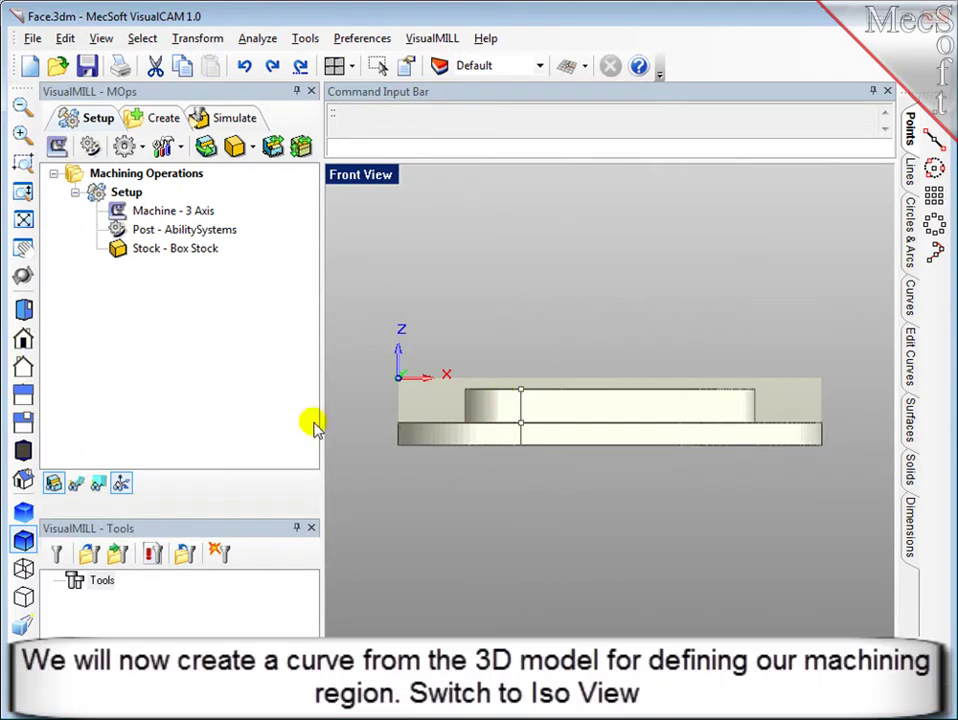
left_click(22, 478)
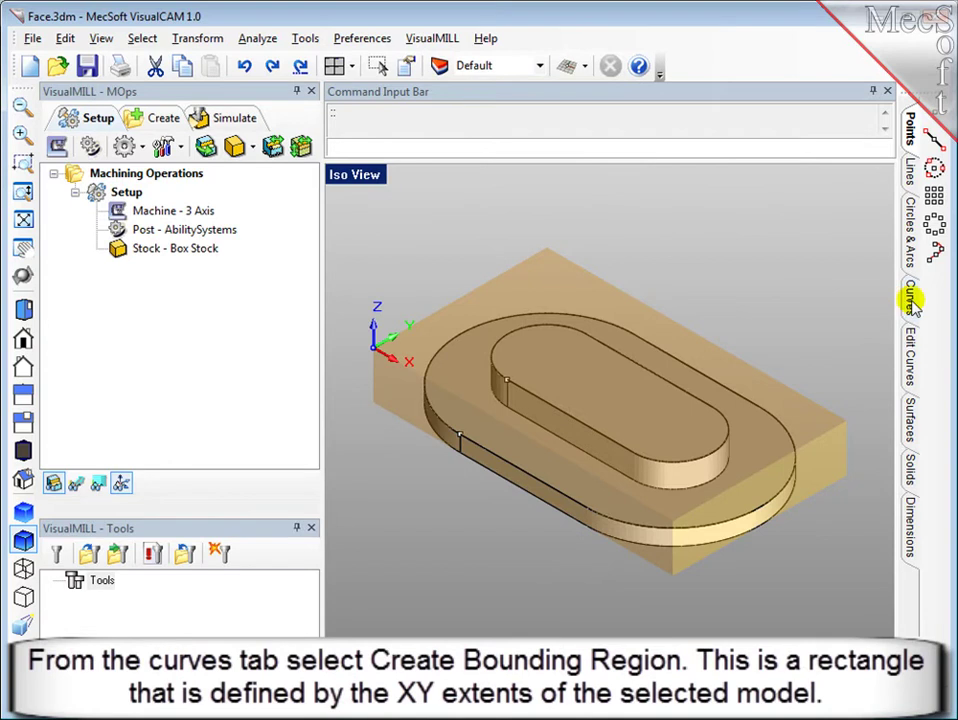
left_click(913, 305)
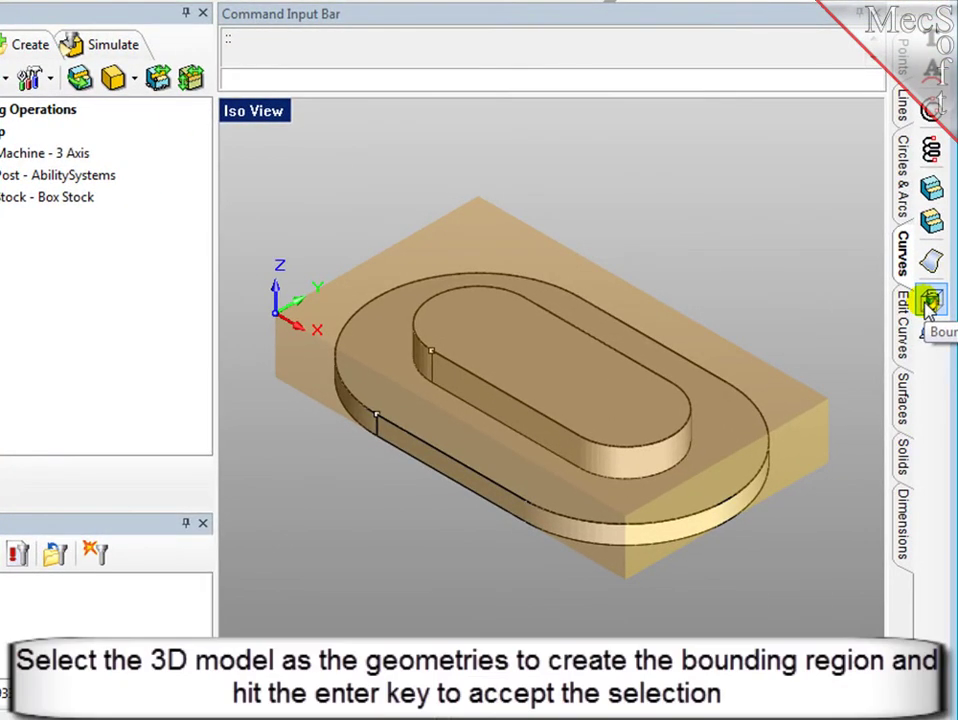
left_click(929, 303)
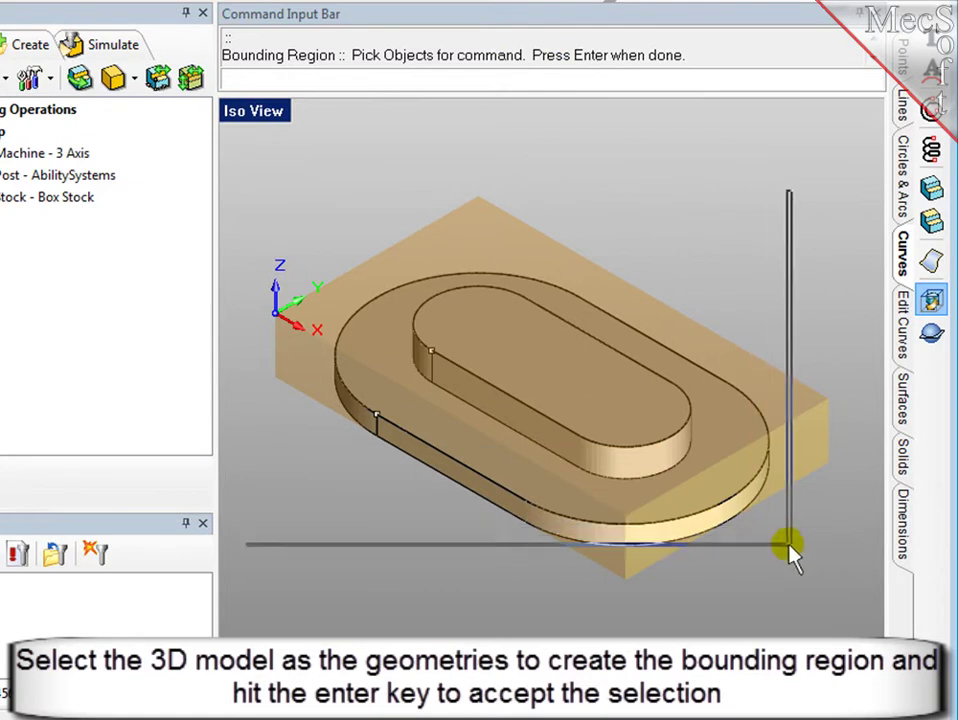
key("ctrl+a")
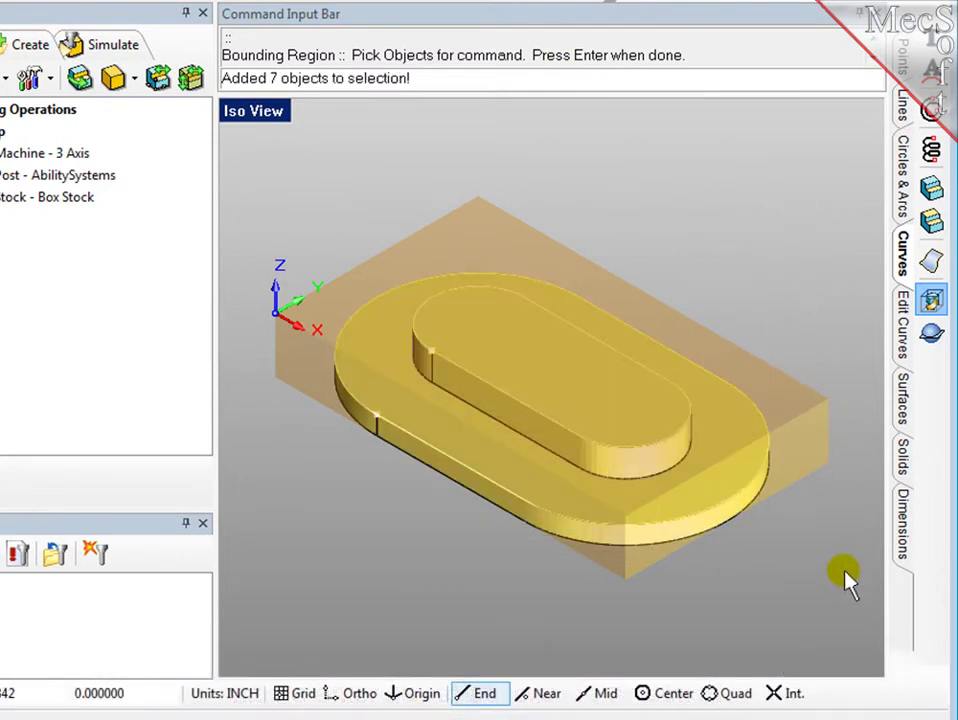
key("Return")
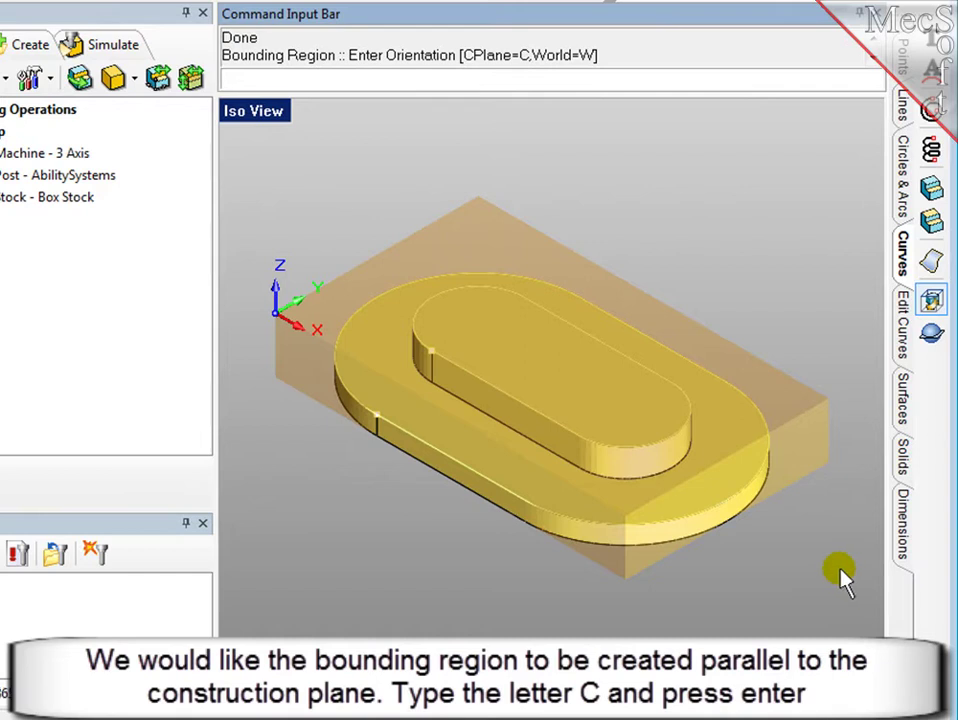
type("C")
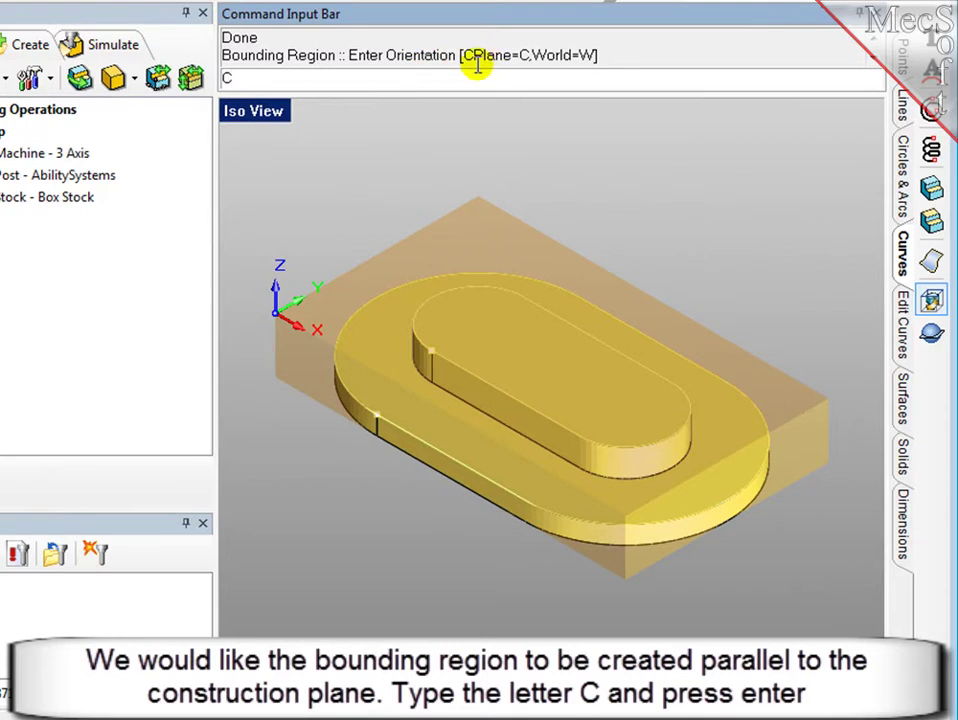
key("Return")
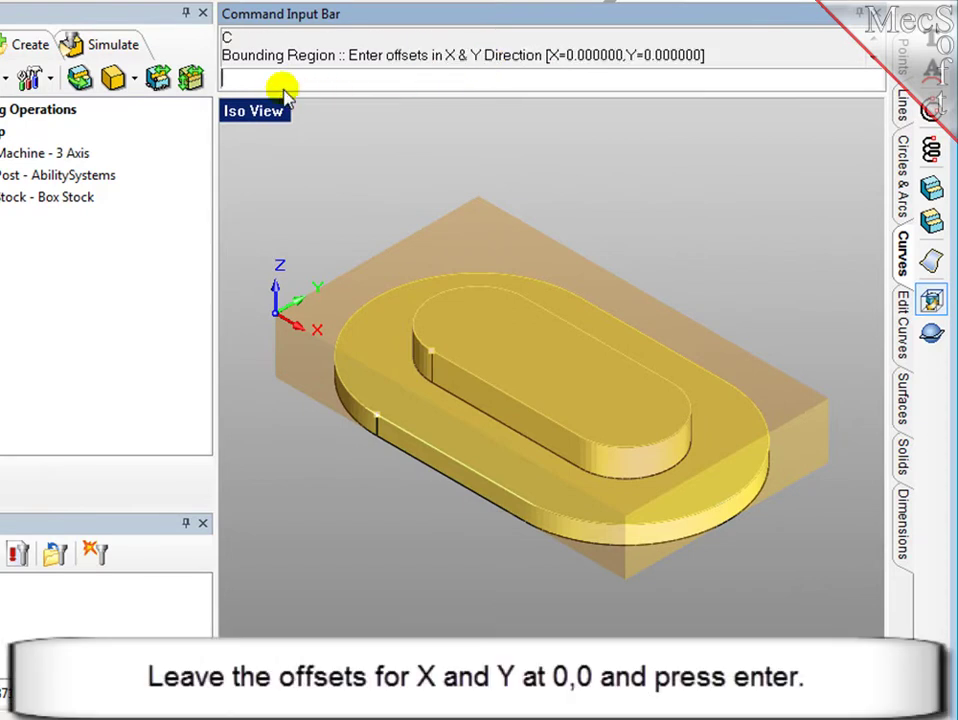
type("0,")
type("0")
key("Return")
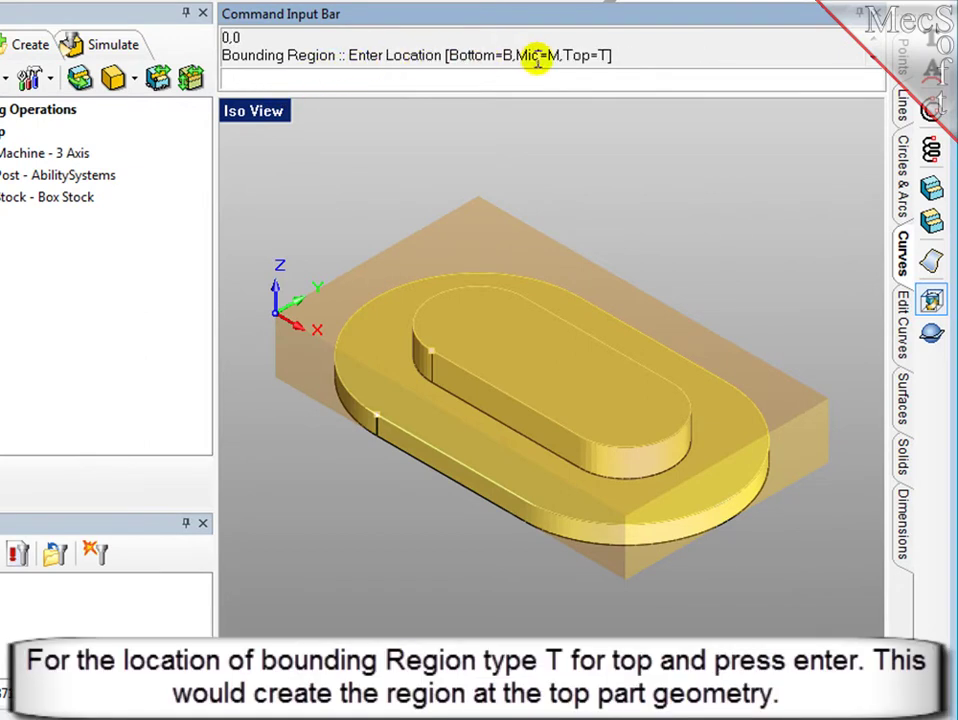
type("T")
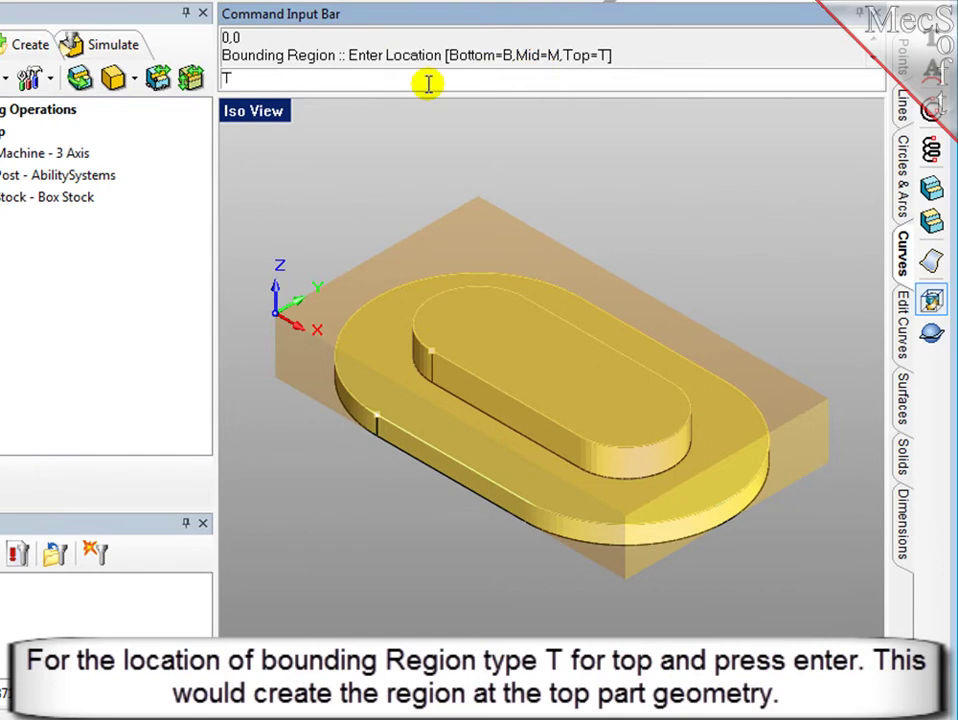
key("Return")
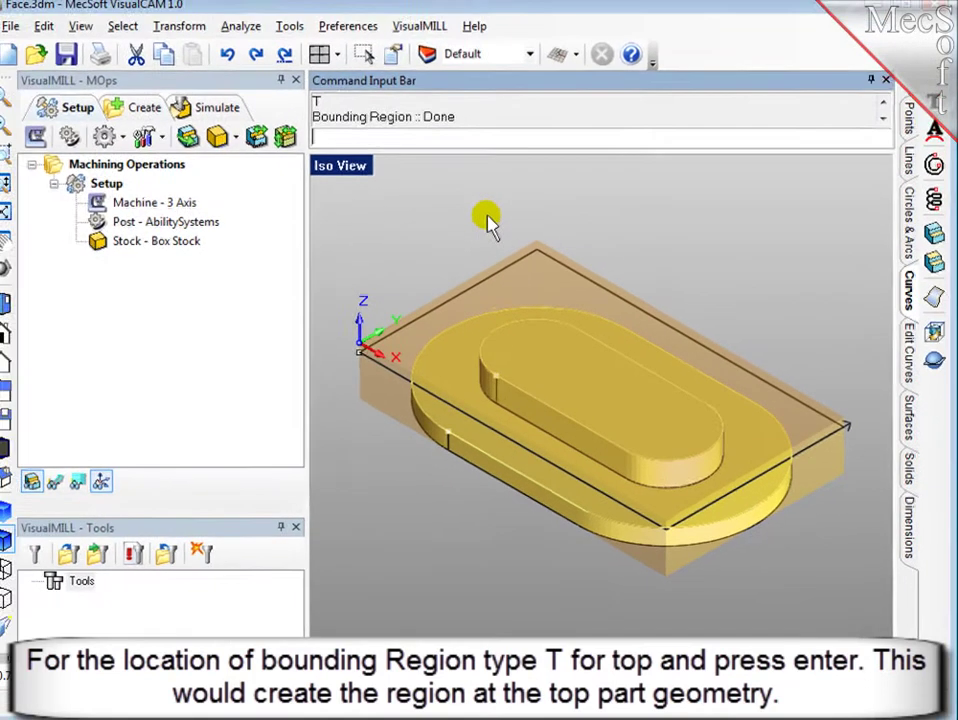
Deselect the part and check the bounding rectangle from the top, front and isometric views
left_click(500, 230)
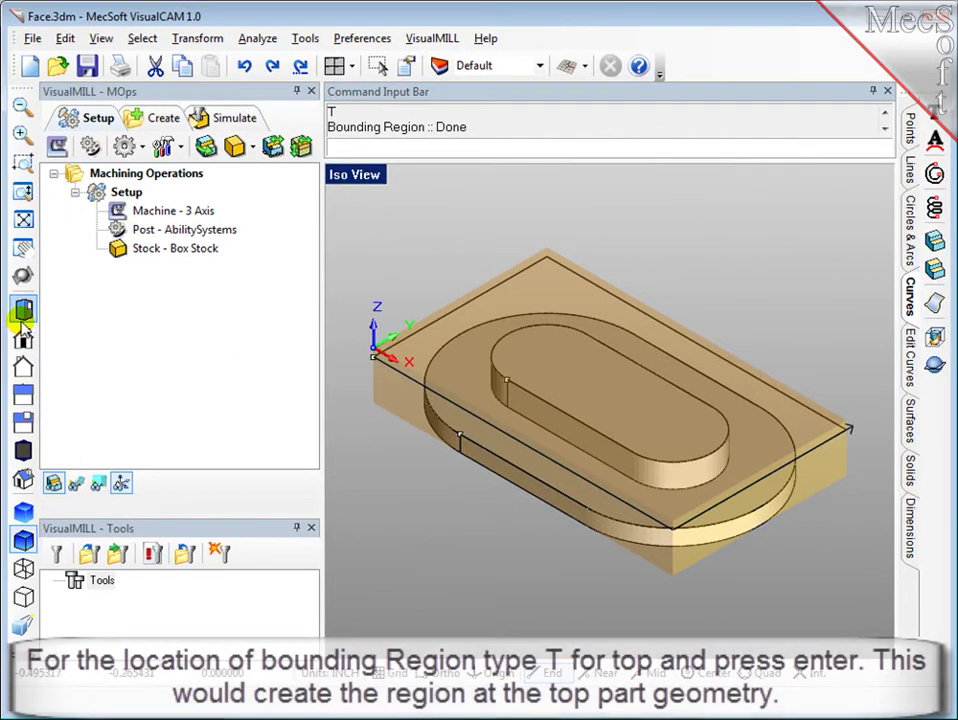
left_click(24, 315)
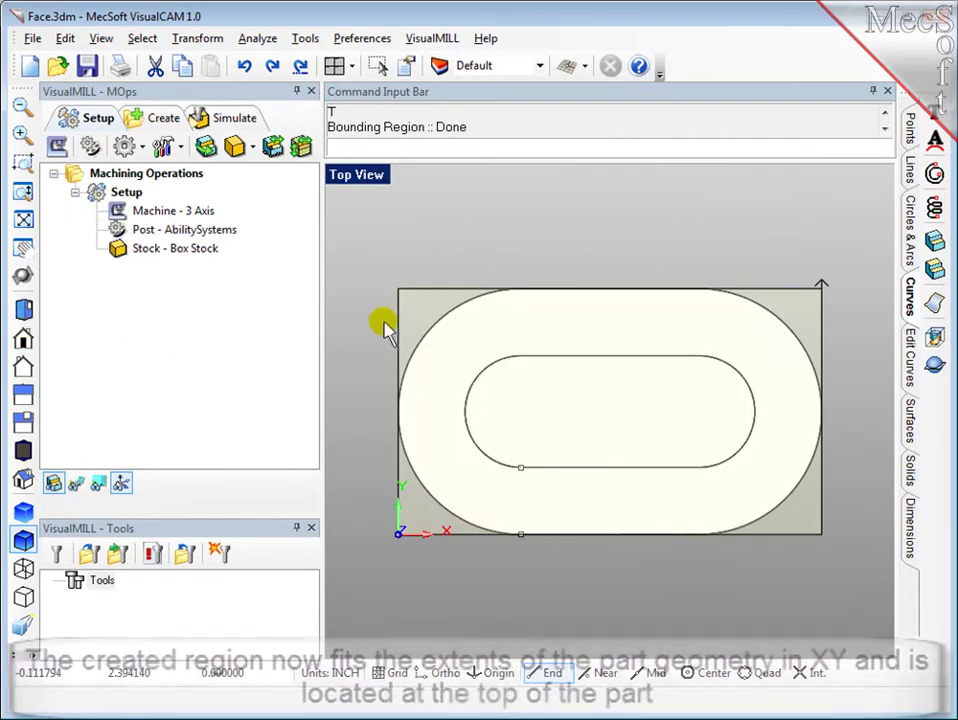
left_click(23, 338)
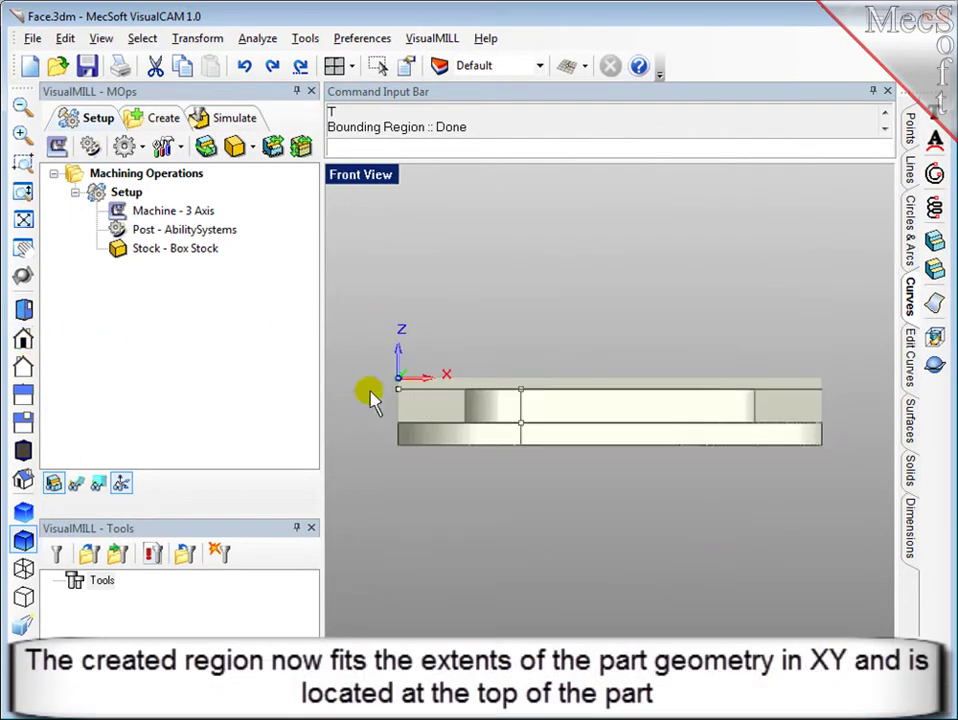
left_click(22, 479)
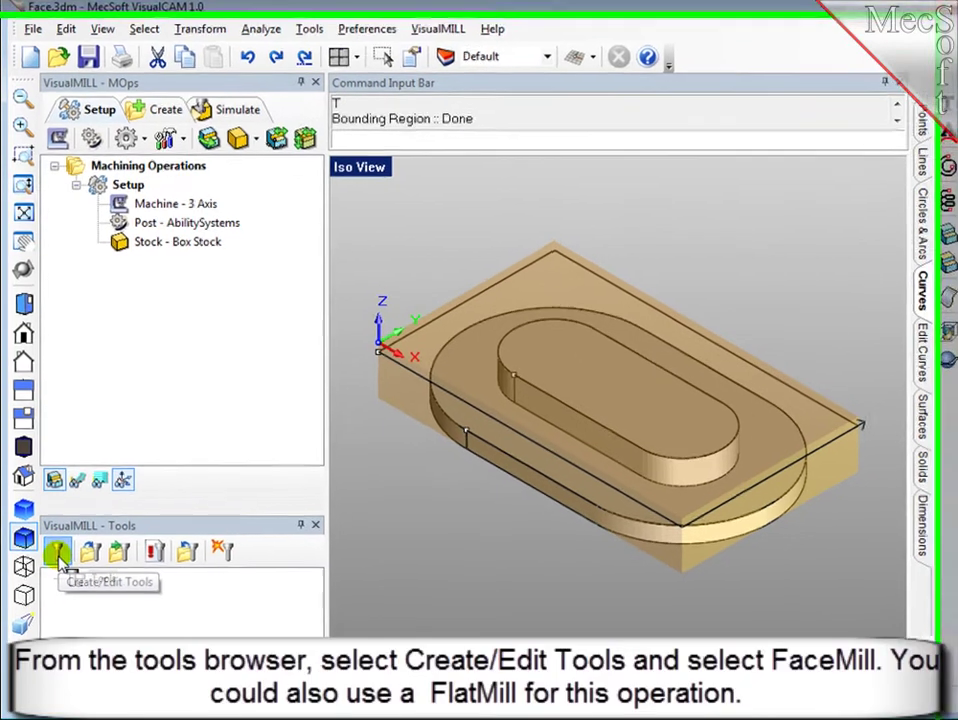
Define a face mill with diameter 1.0, flute length 0.75, shank diameter 0.75 and tool length 1.5
left_click(57, 556)
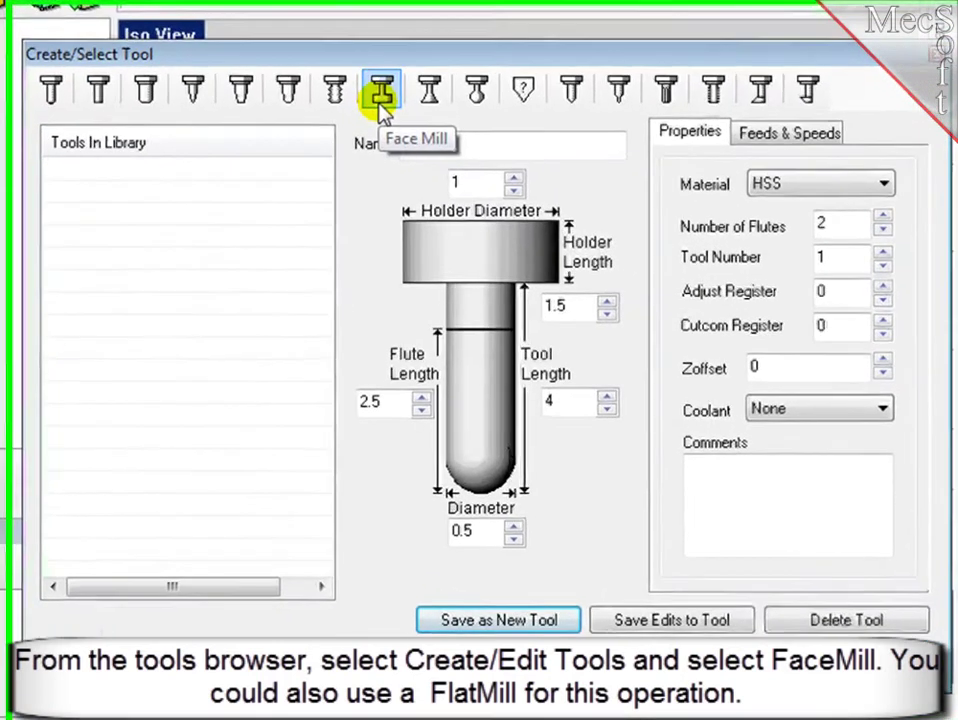
left_click(534, 191)
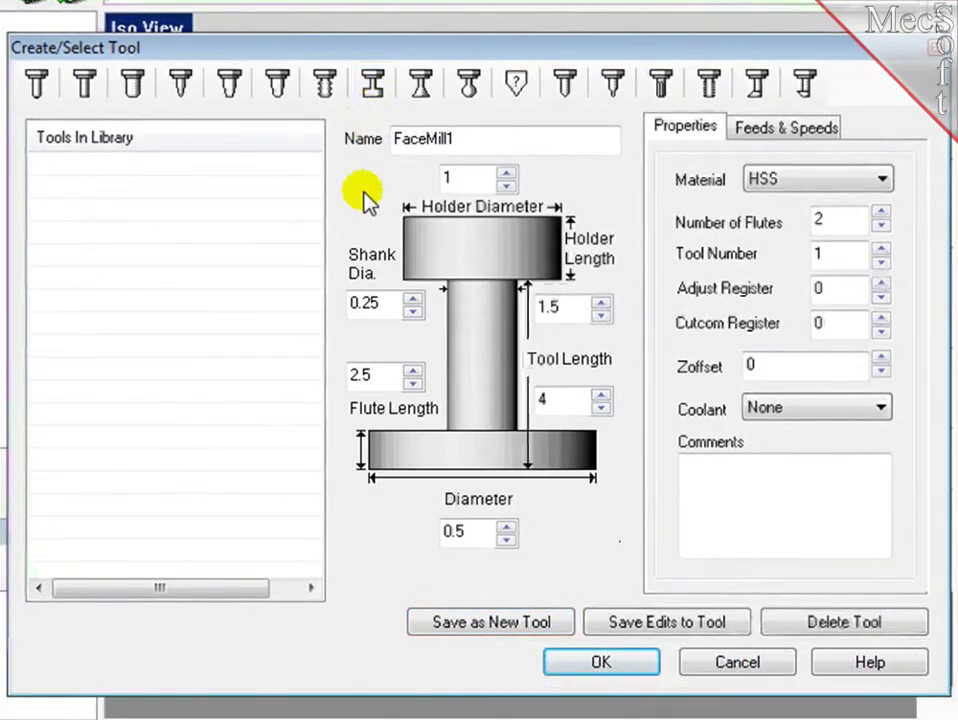
double_click(452, 533)
type("1.0")
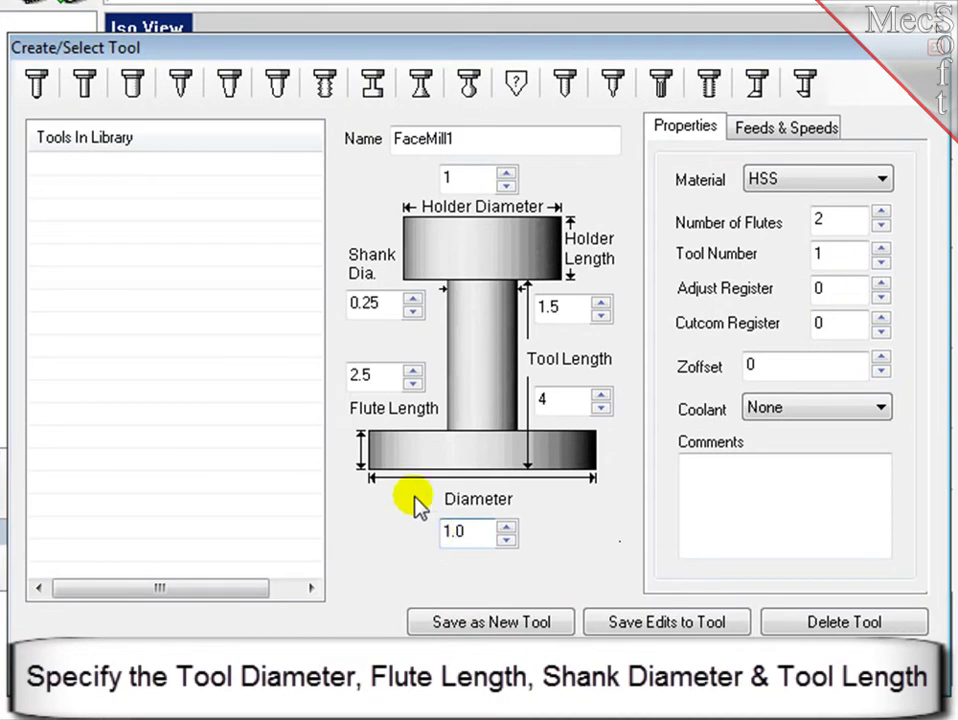
double_click(365, 376)
type("0.")
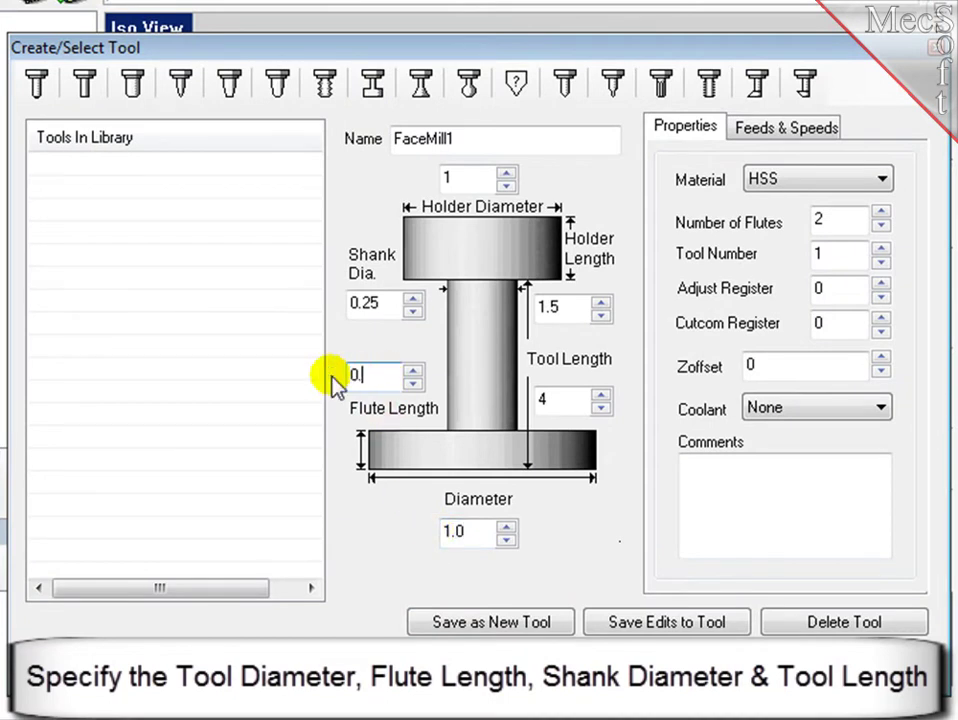
type("75")
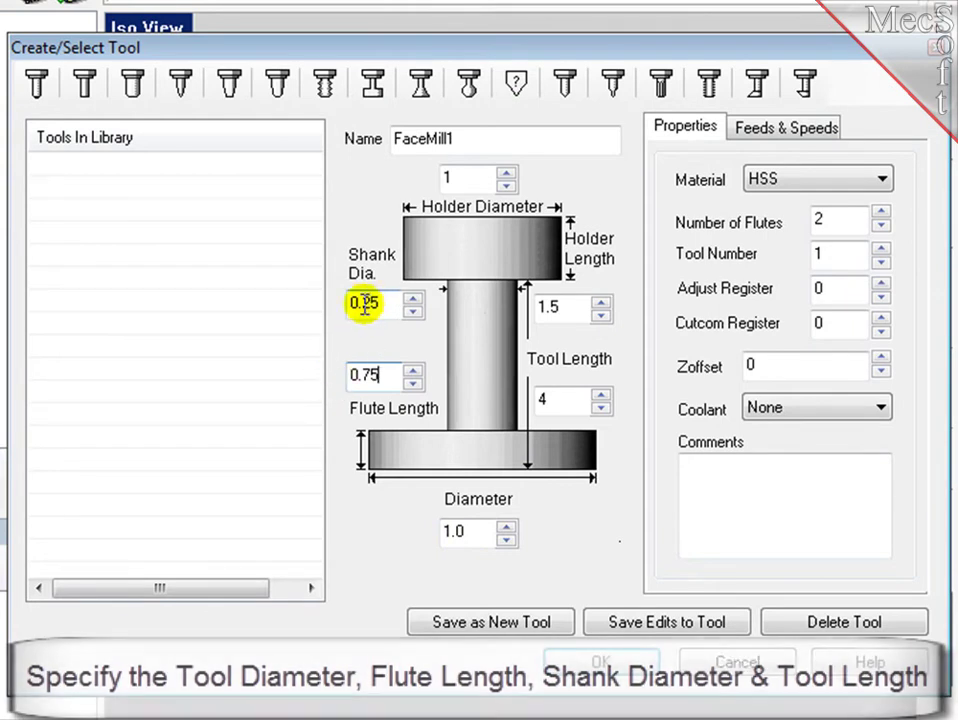
left_click_drag(372, 304, 344, 306)
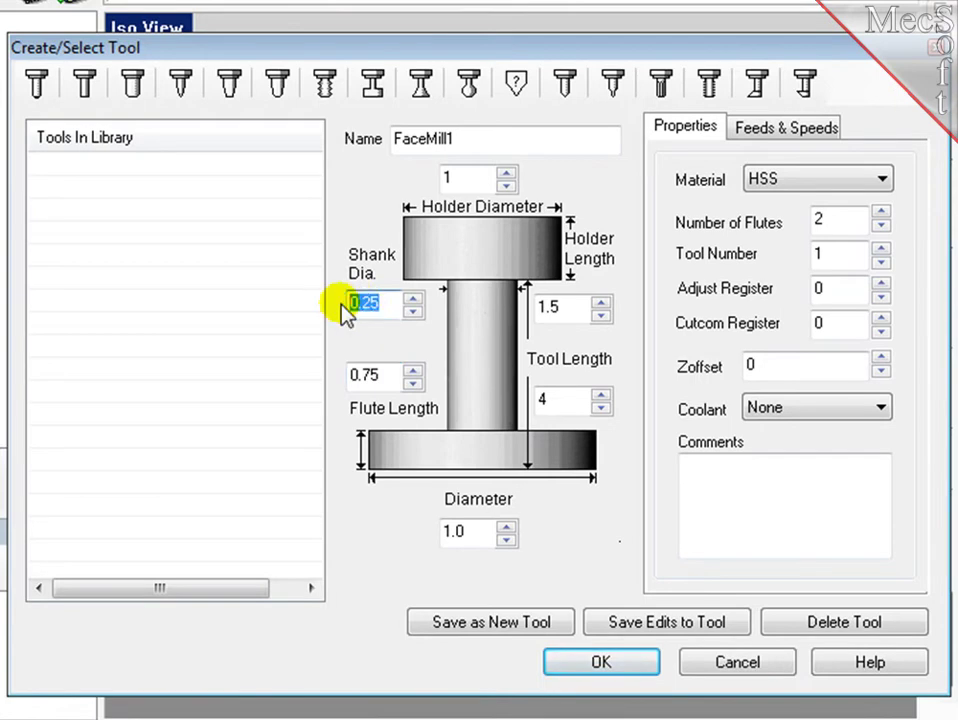
type("0.75")
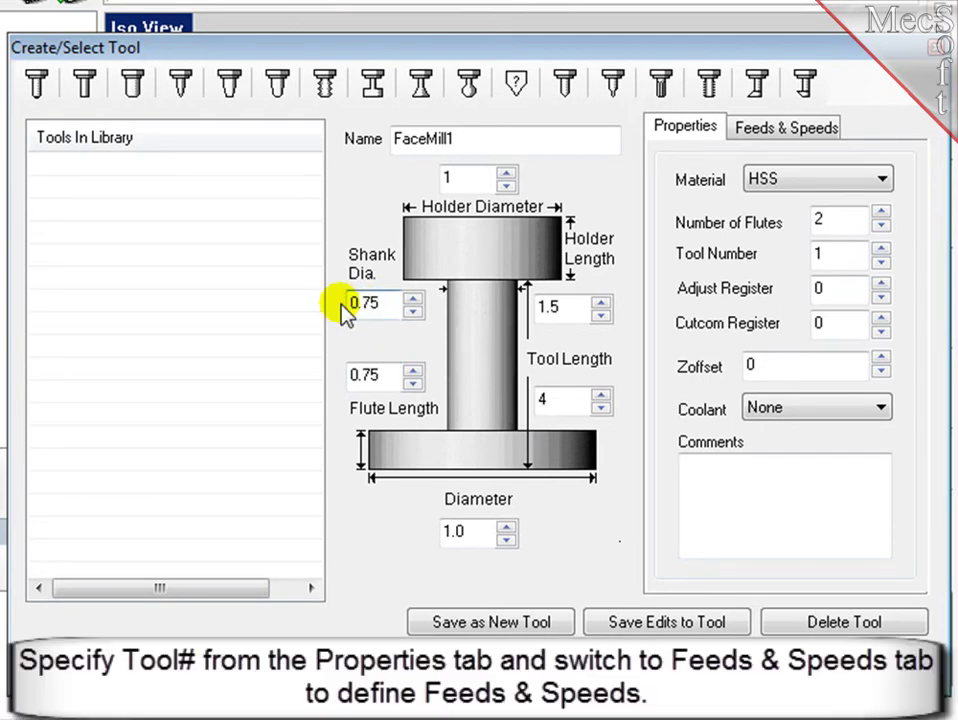
left_click_drag(551, 401, 541, 401)
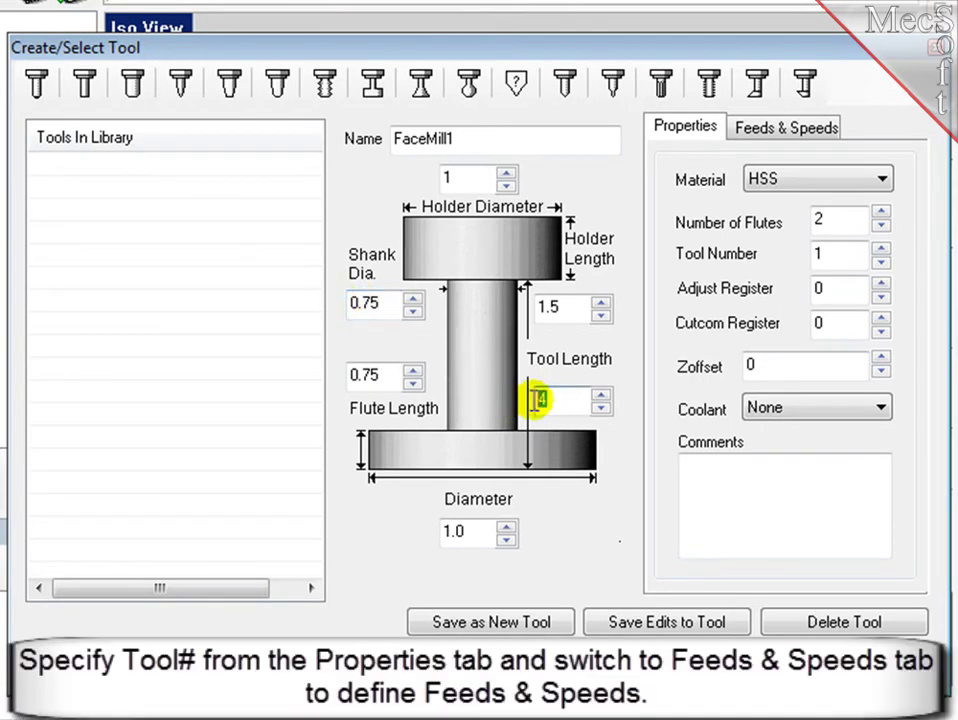
type("1.5")
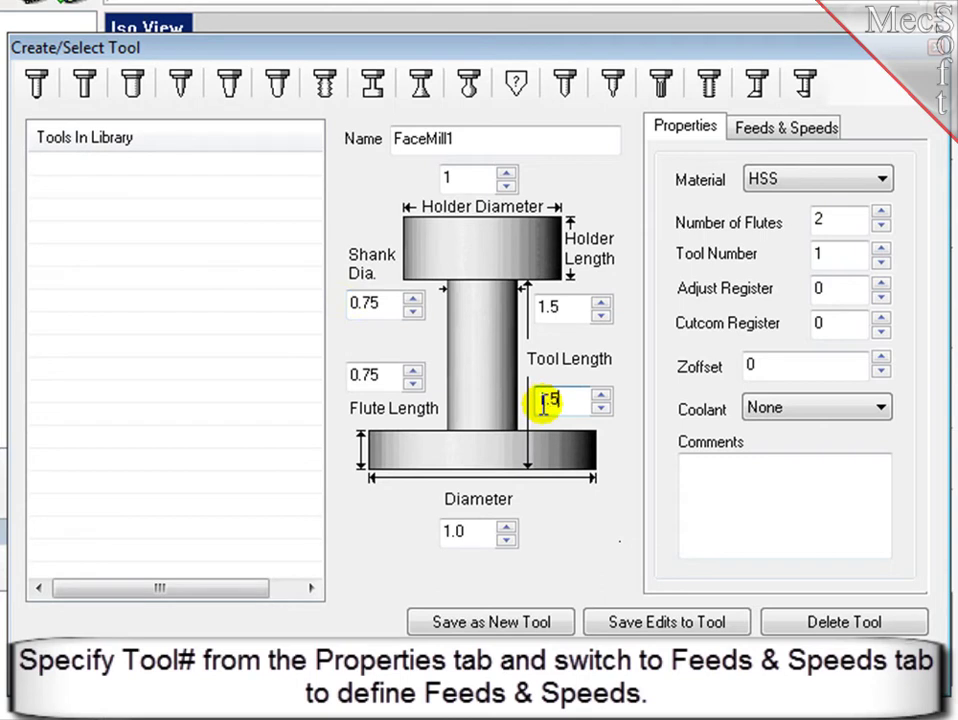
left_click(822, 258)
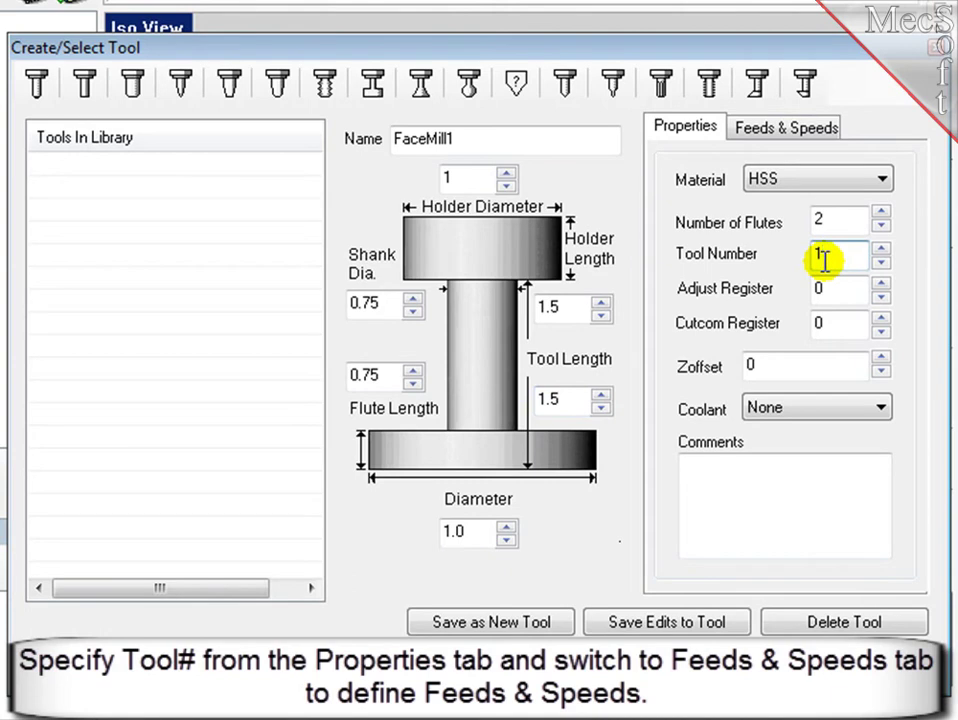
Set the tool's spindle speed to 1500 RPM and its feeds to 10, 15, 20, 25, 30 and 30
left_click(797, 140)
left_click_drag(795, 190, 728, 197)
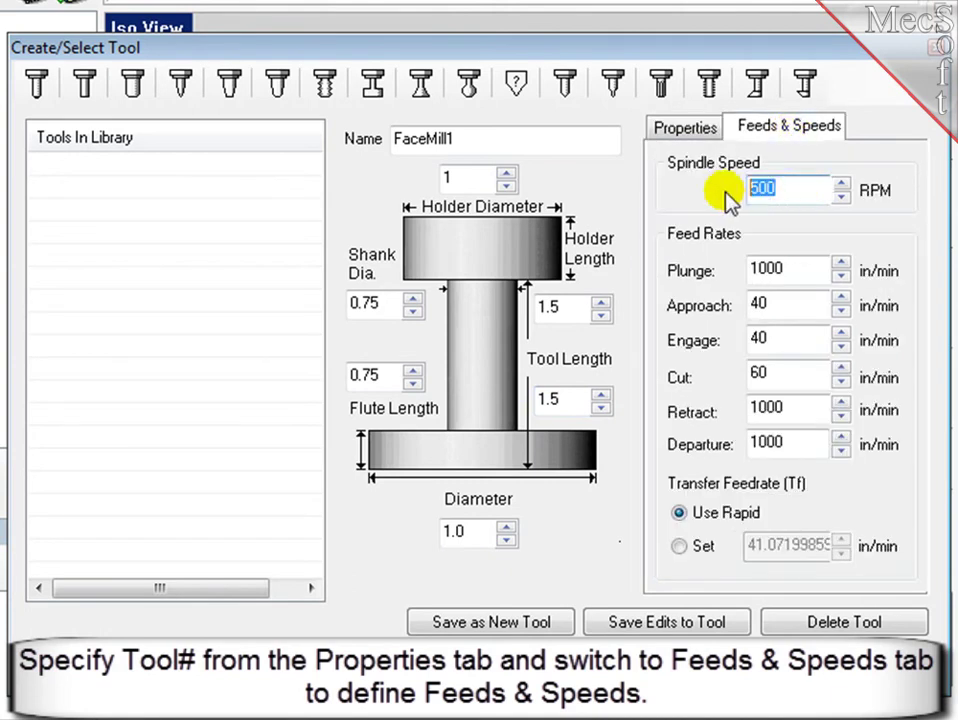
type("1500")
key("Tab")
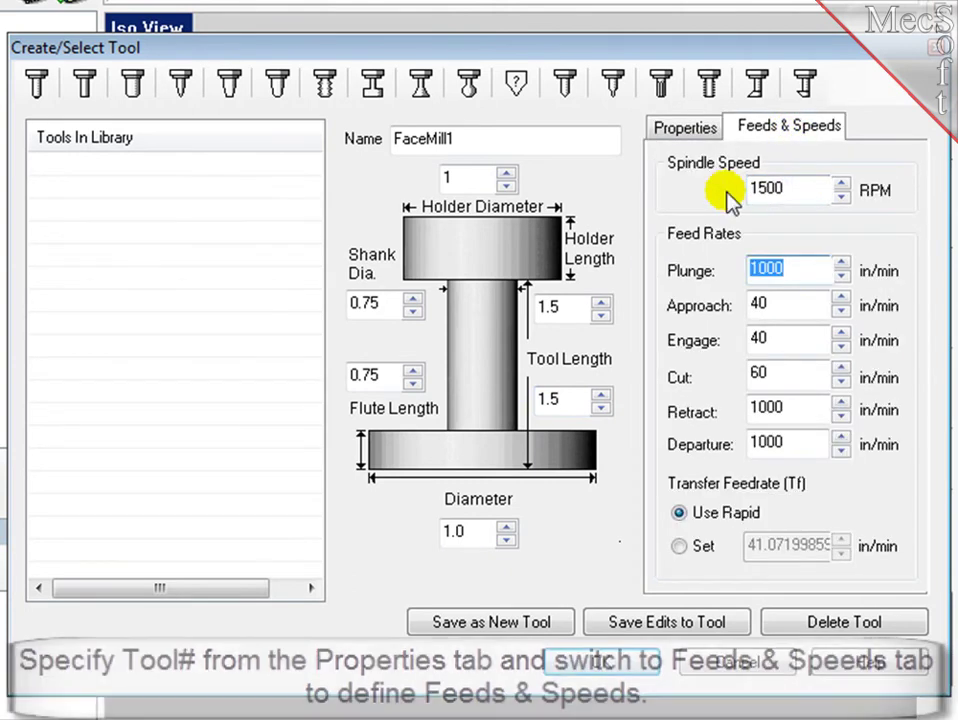
type("10")
key("Tab")
type("15")
key("Tab")
type("20")
key("Tab")
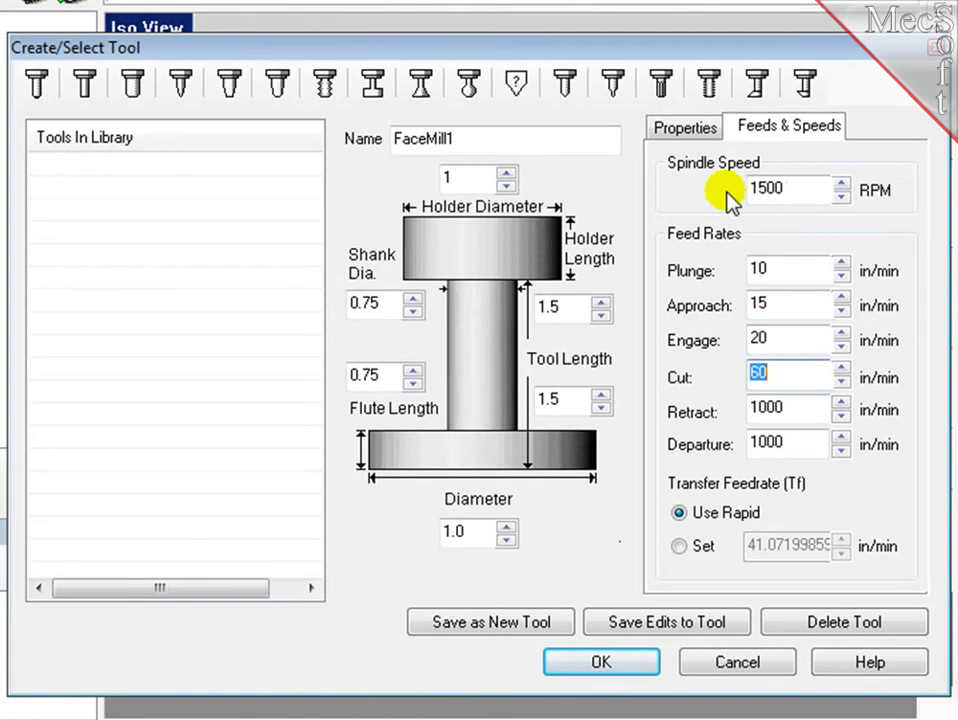
type("25")
key("Tab")
type("30")
key("Tab")
type("30")
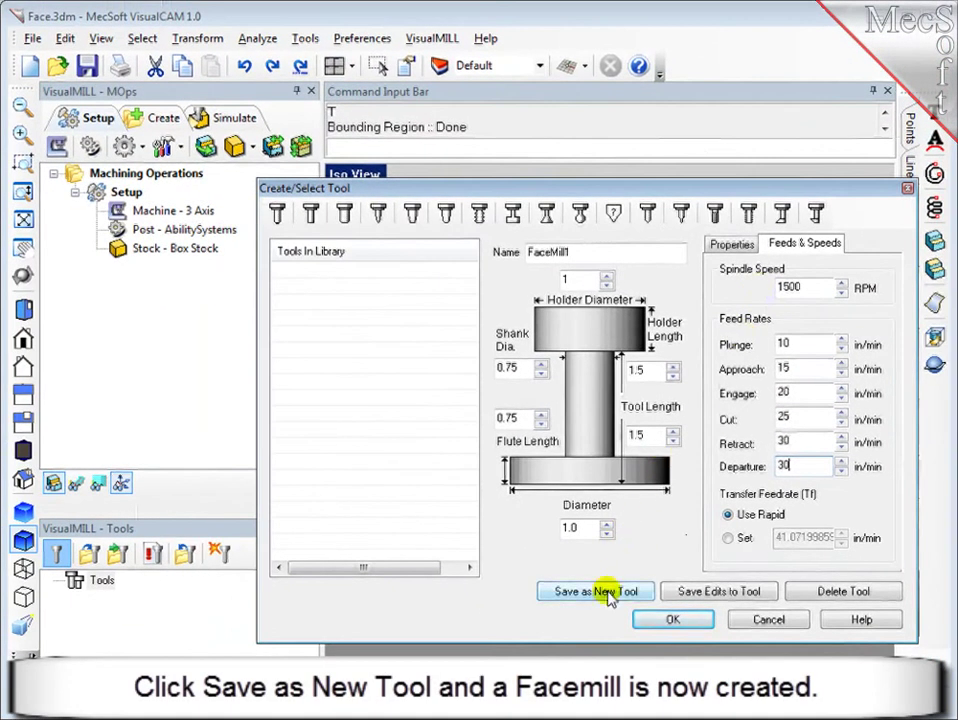
Save the face mill as new tool FaceMill1 and select it in the Tools list
left_click(606, 592)
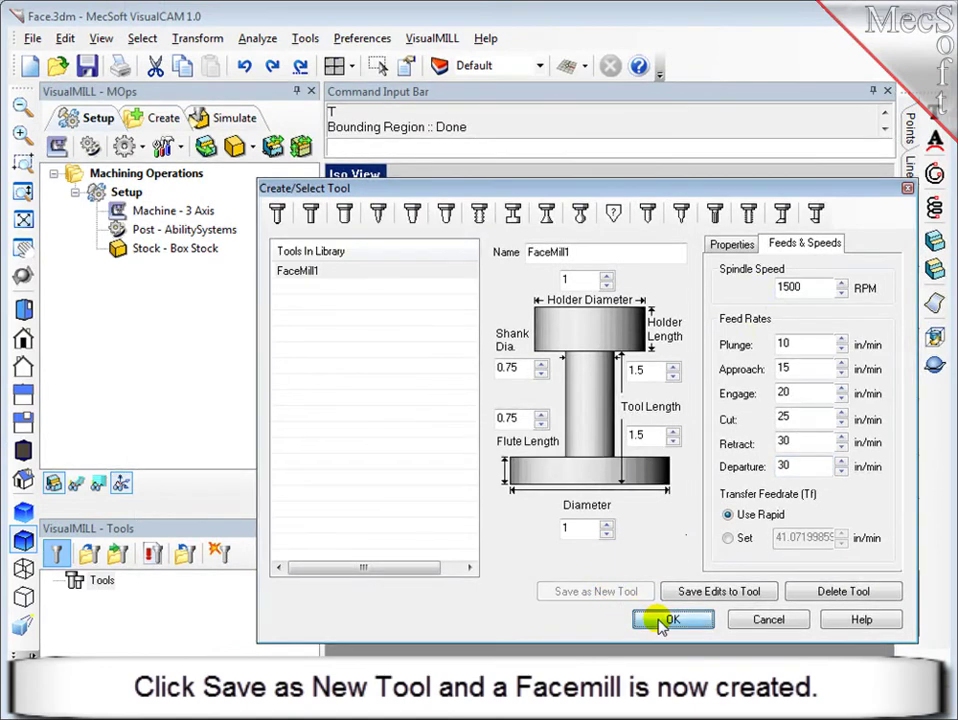
left_click(660, 622)
left_click(125, 600)
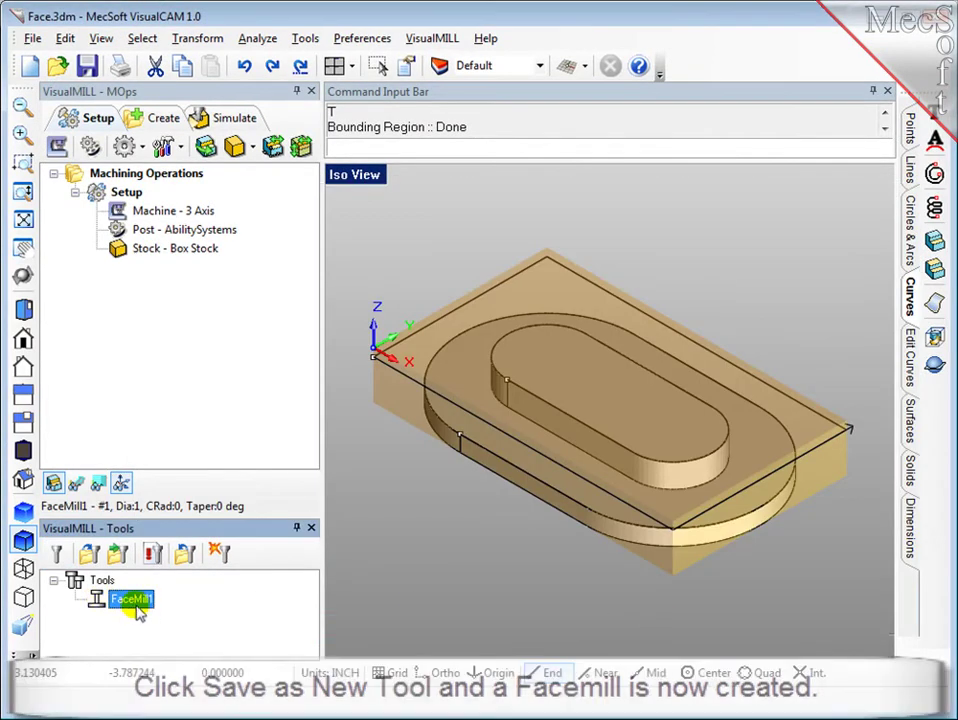
Start a new 2½ Axis Facing operation
left_click(148, 594)
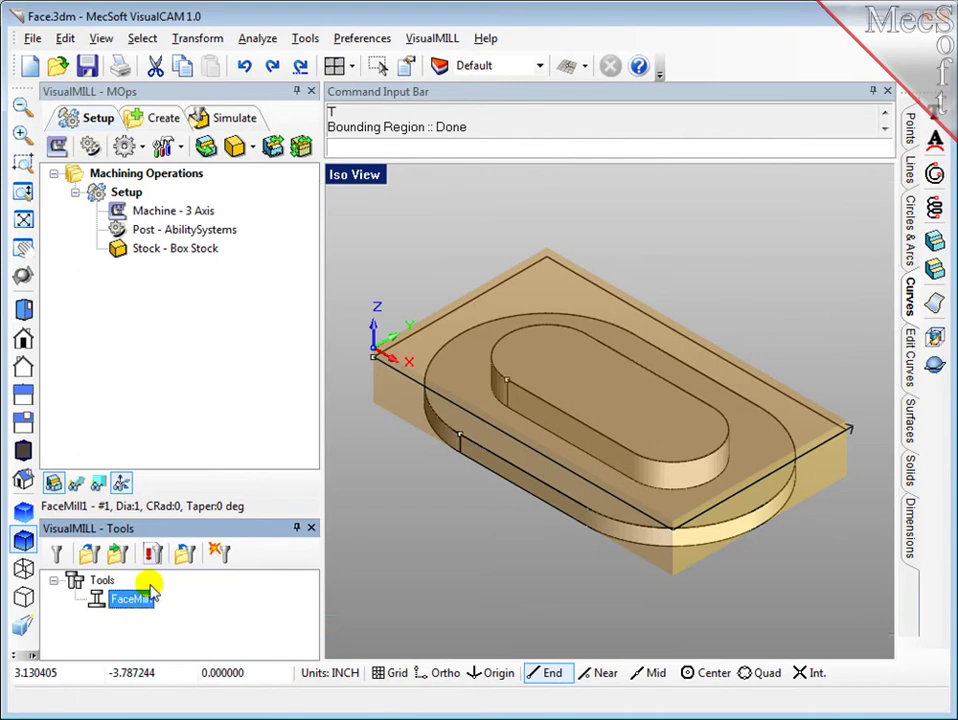
left_click(165, 120)
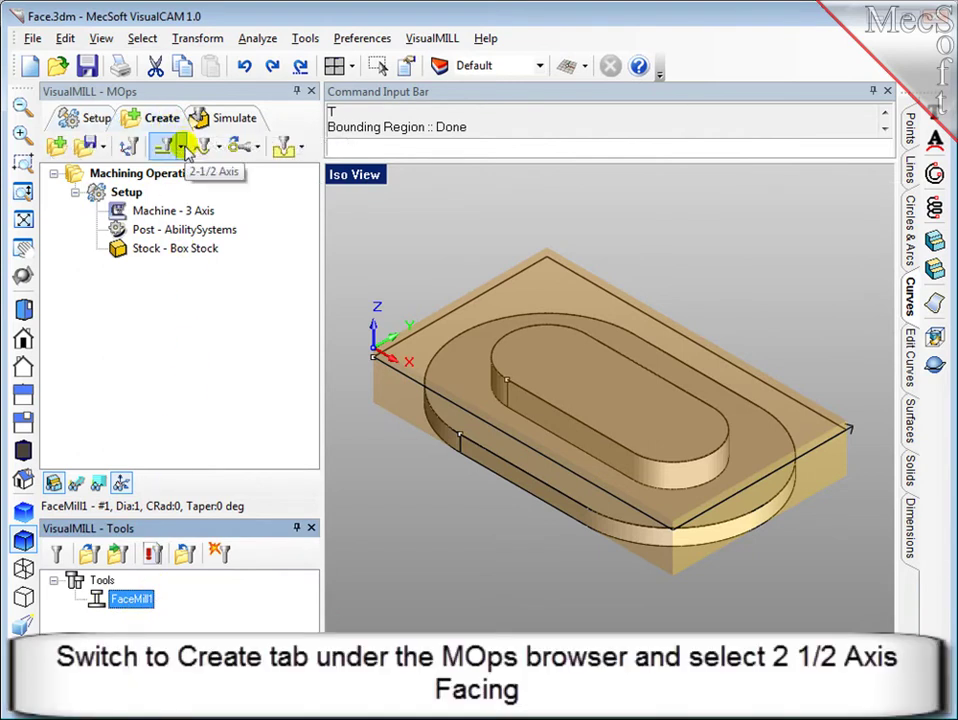
left_click(183, 149)
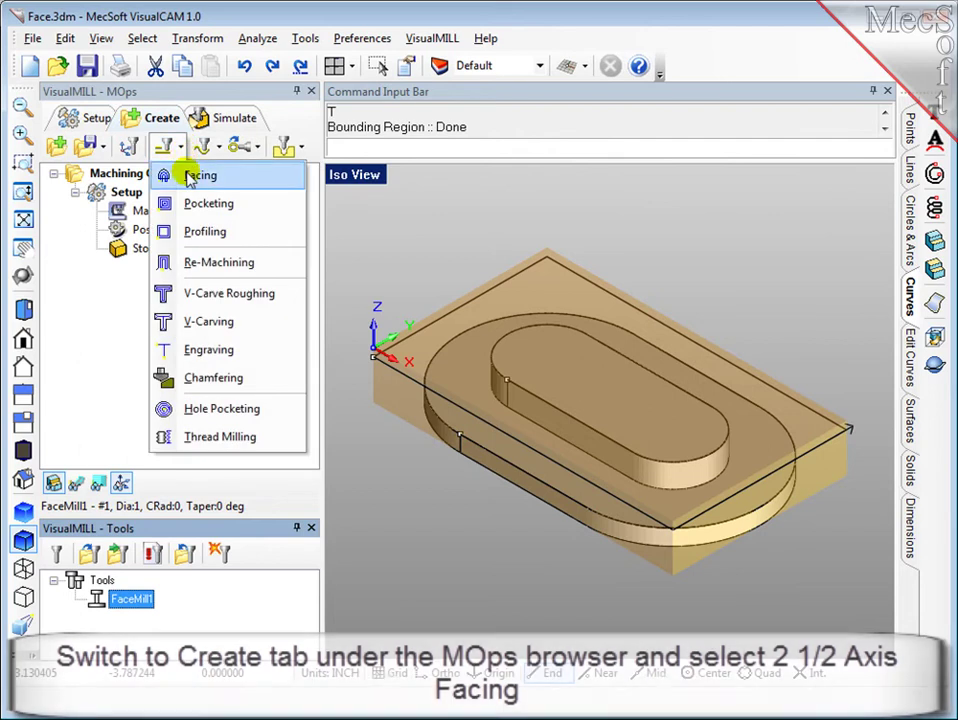
left_click(190, 178)
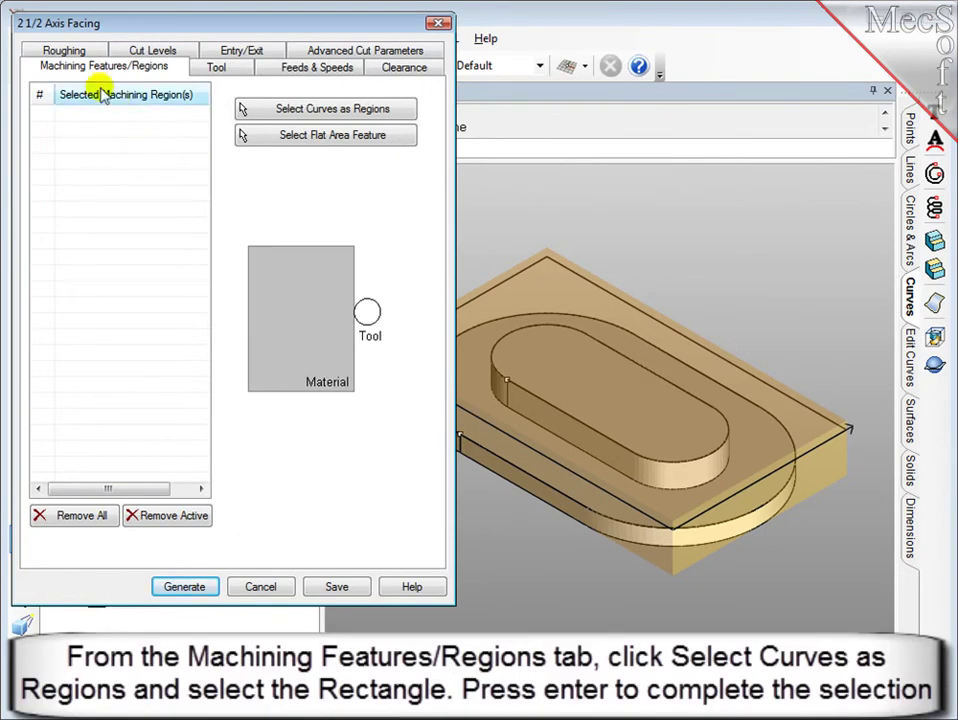
Select the rectangle on the part top as the machining region
left_click(250, 112)
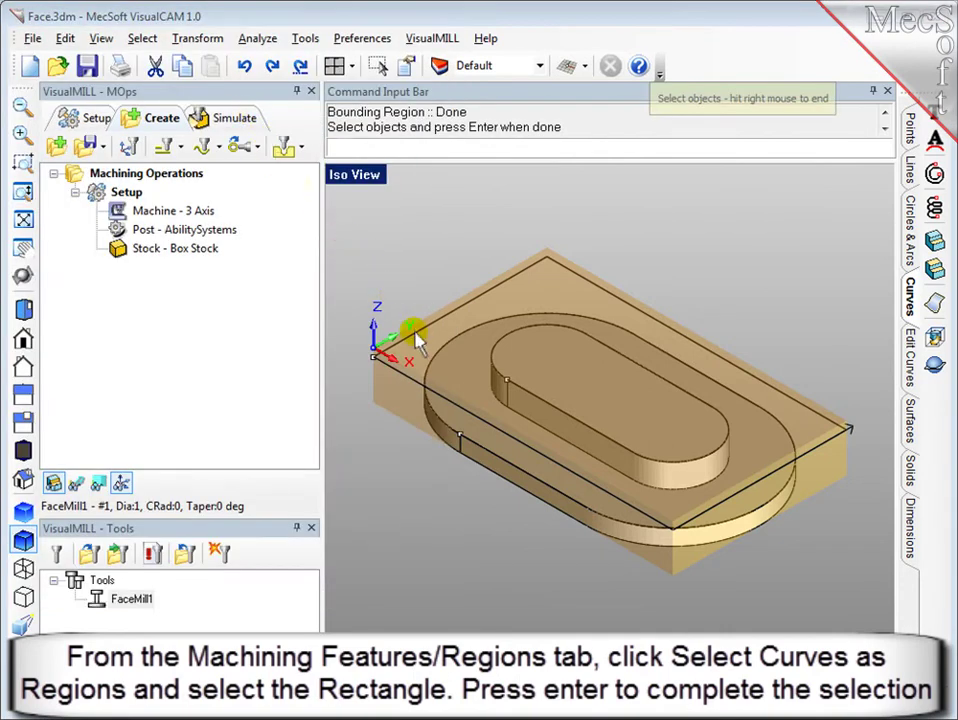
left_click(416, 335)
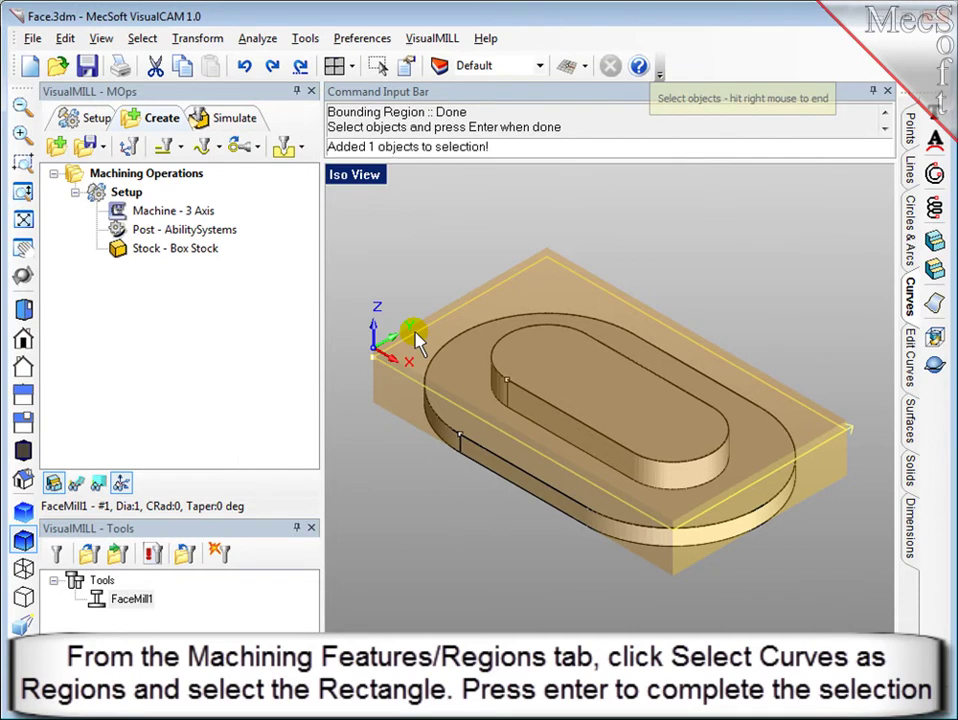
key("Return")
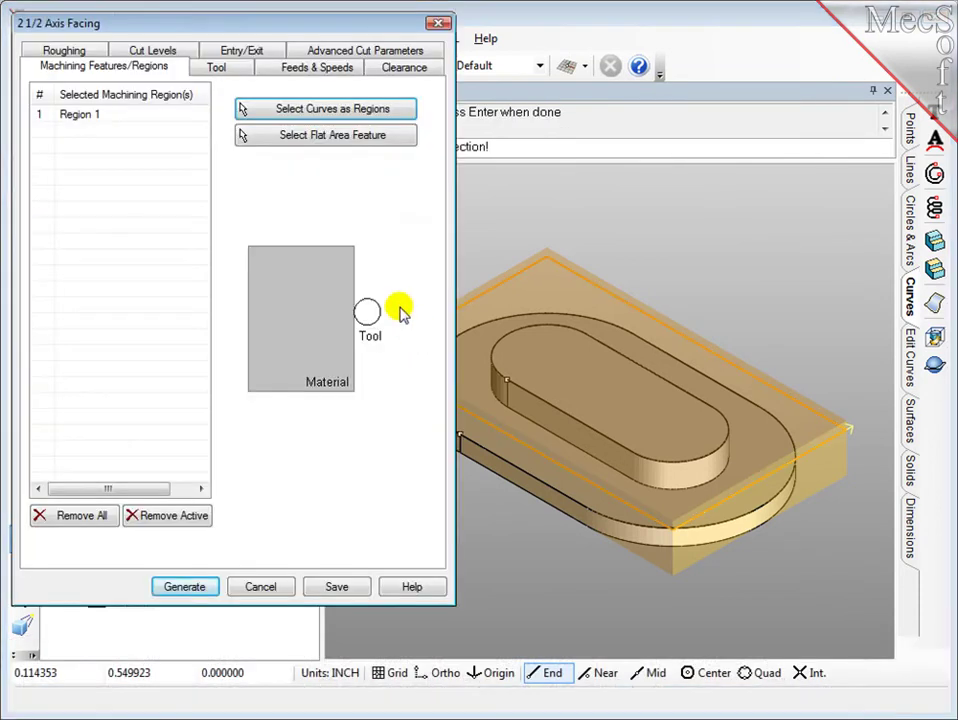
Assign FaceMill1, load its 1500 RPM feeds and speeds, and leave the clearance plane Automatic
left_click(225, 70)
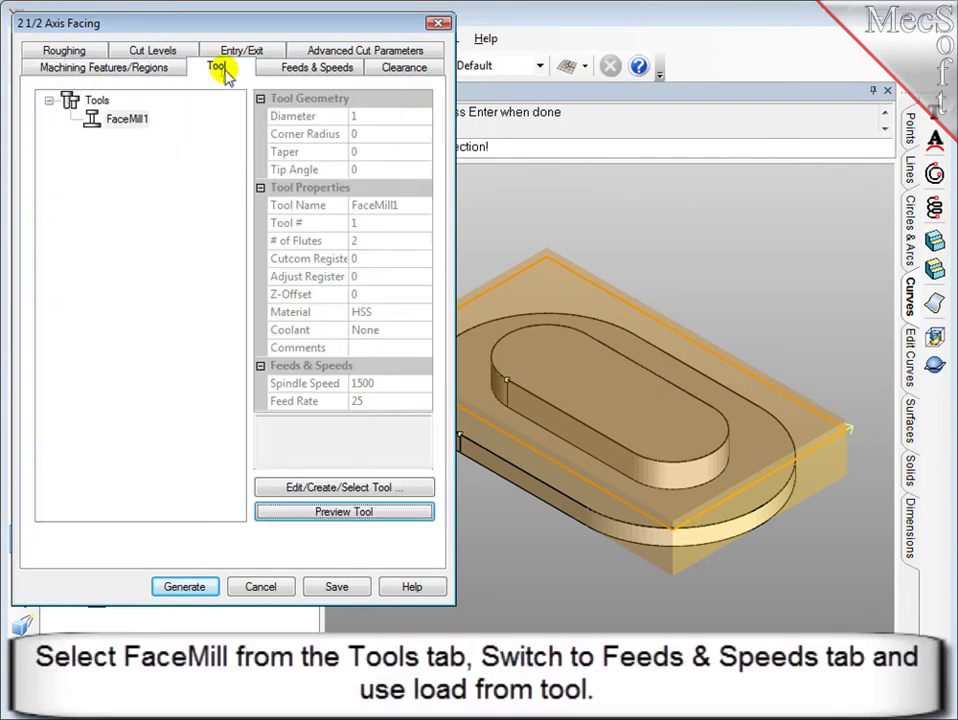
left_click(90, 128)
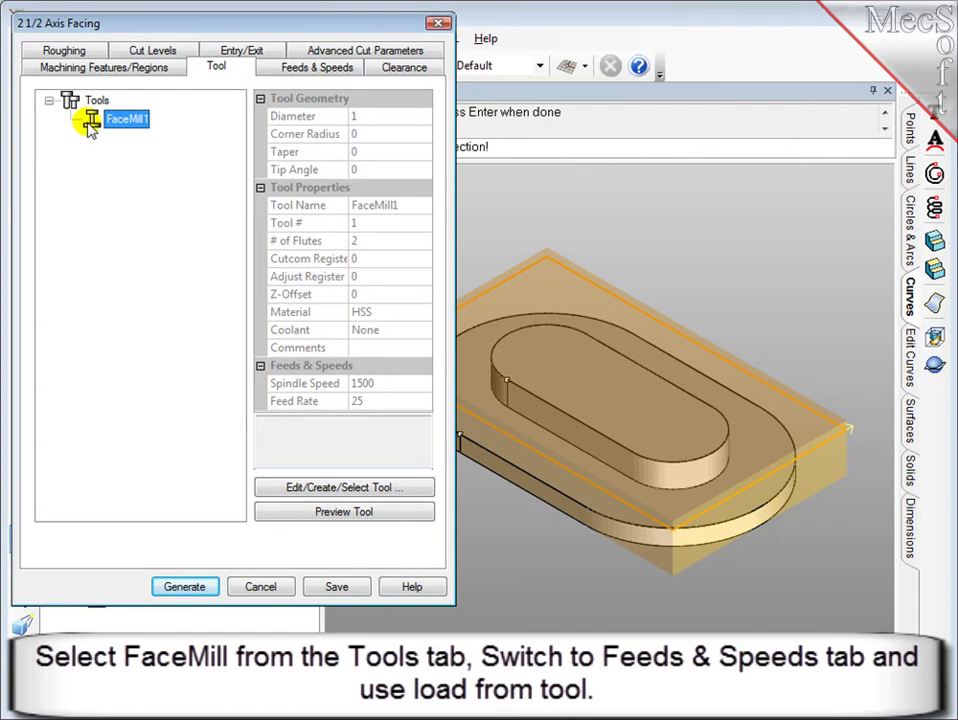
left_click(272, 76)
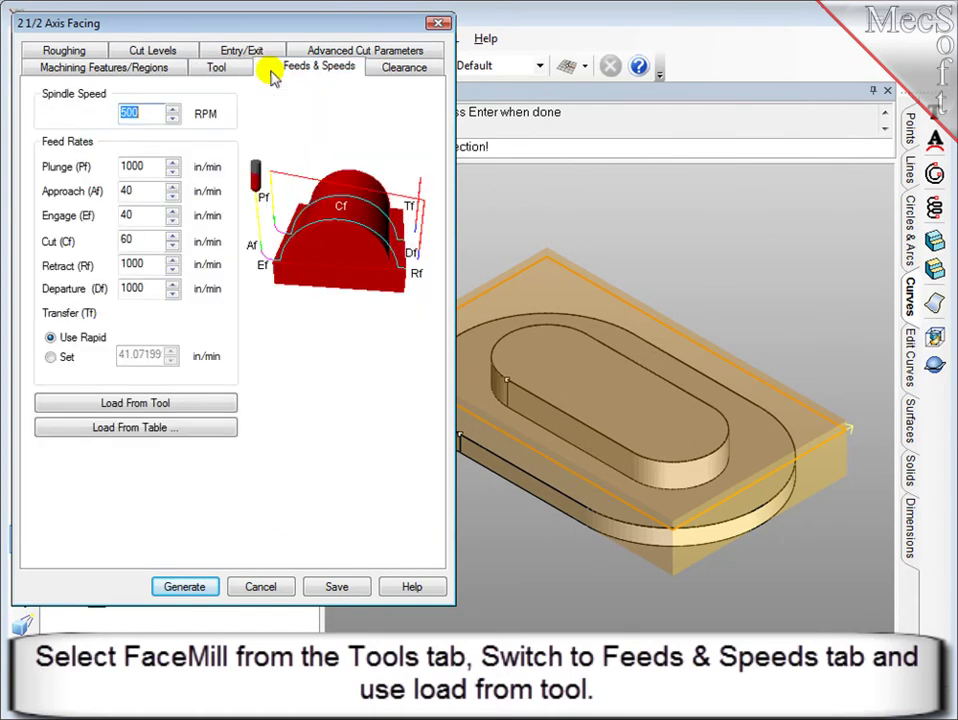
left_click(186, 402)
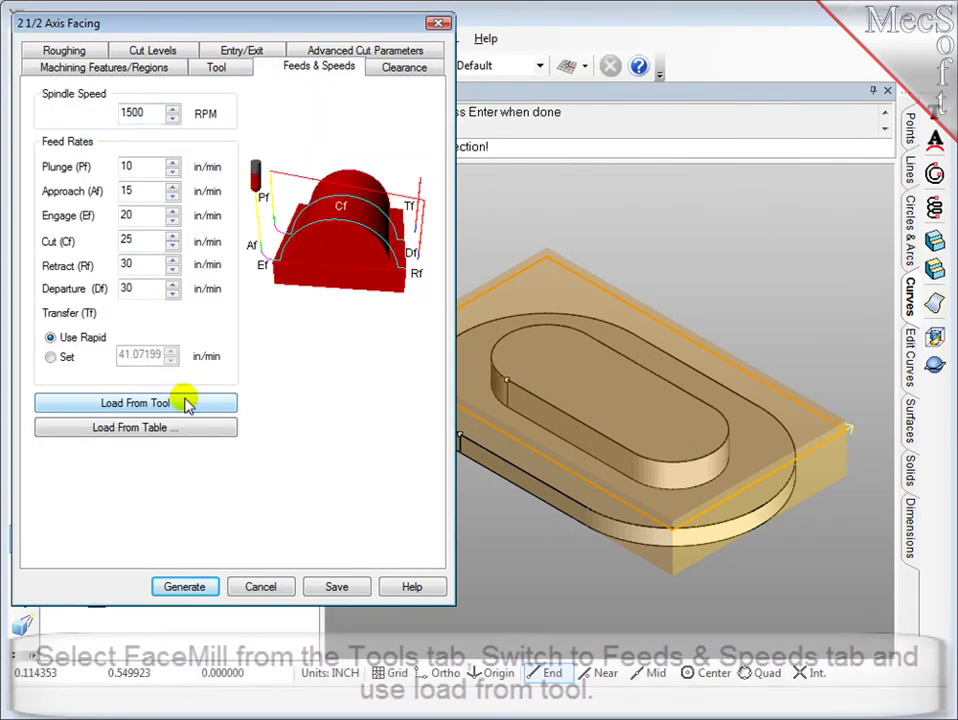
left_click(414, 71)
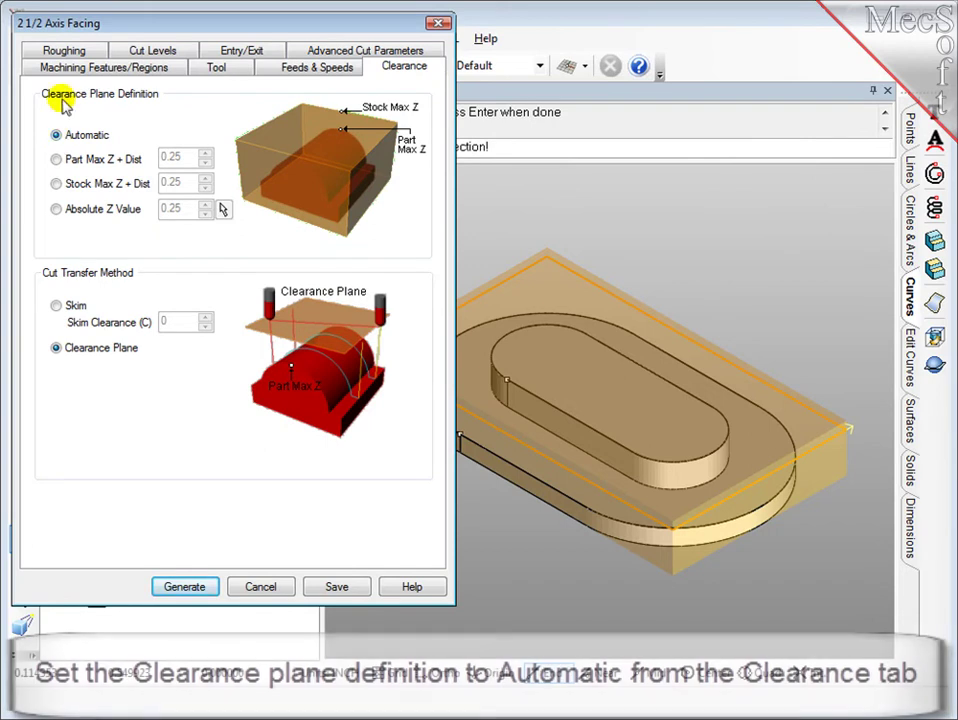
Set tolerance 0.001, stock 0, Linear Cuts, Climb direction and a 60% tool-diameter stepover
left_click(70, 52)
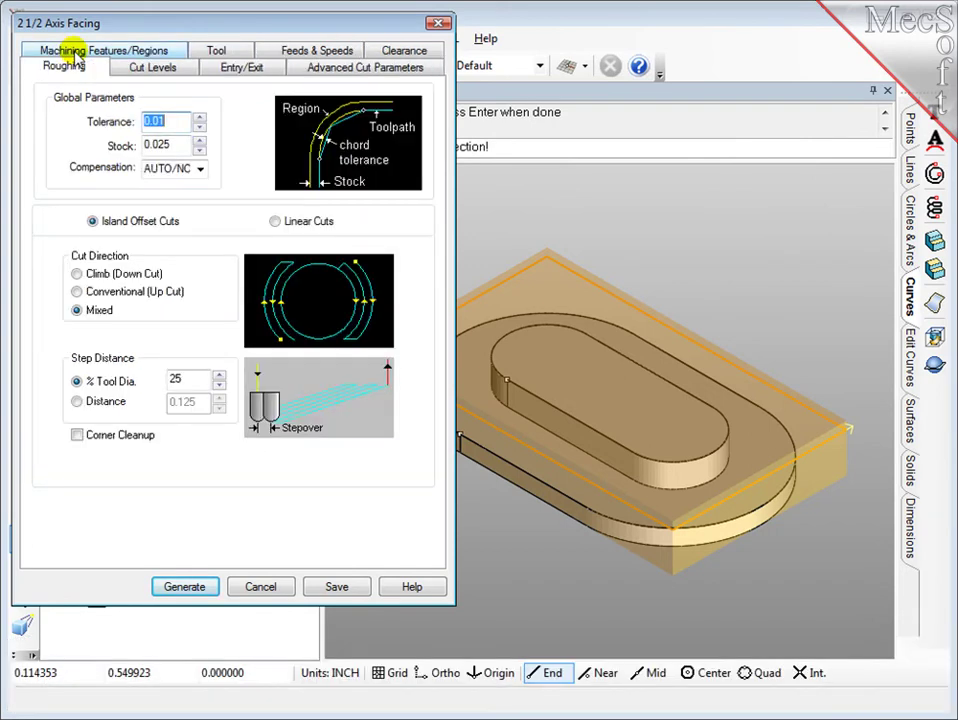
left_click(155, 122)
type("0.001")
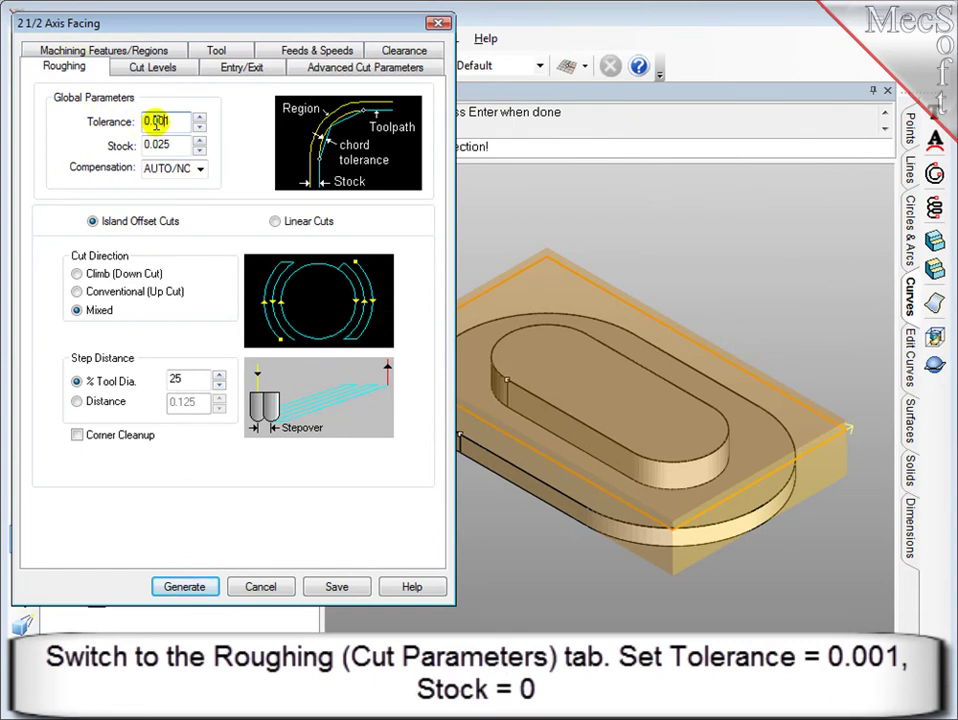
left_click_drag(174, 146, 128, 145)
type("0")
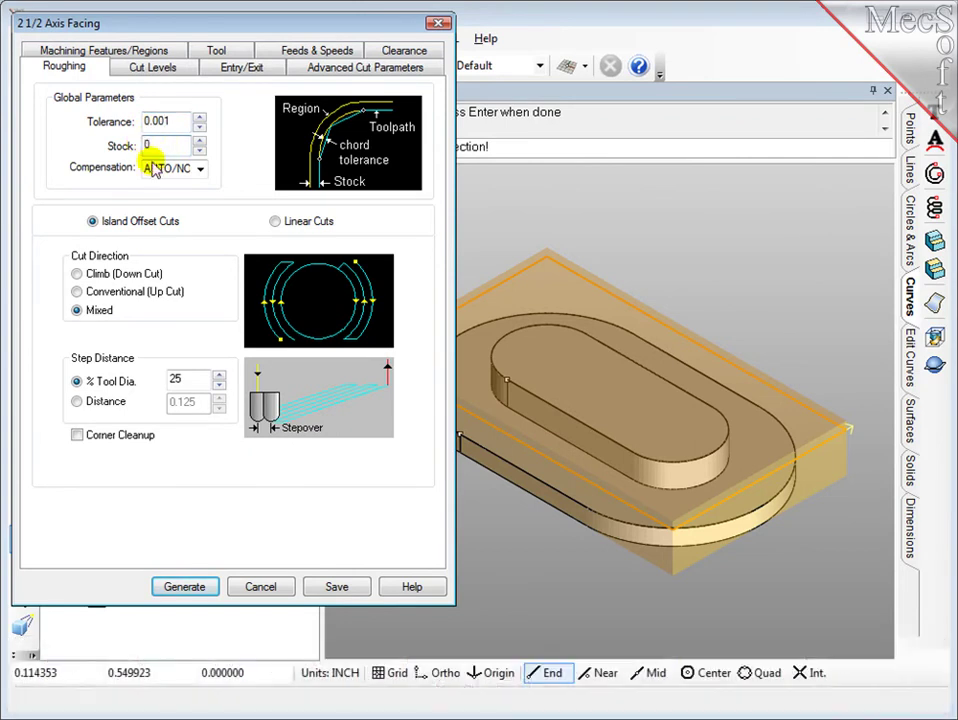
left_click(275, 222)
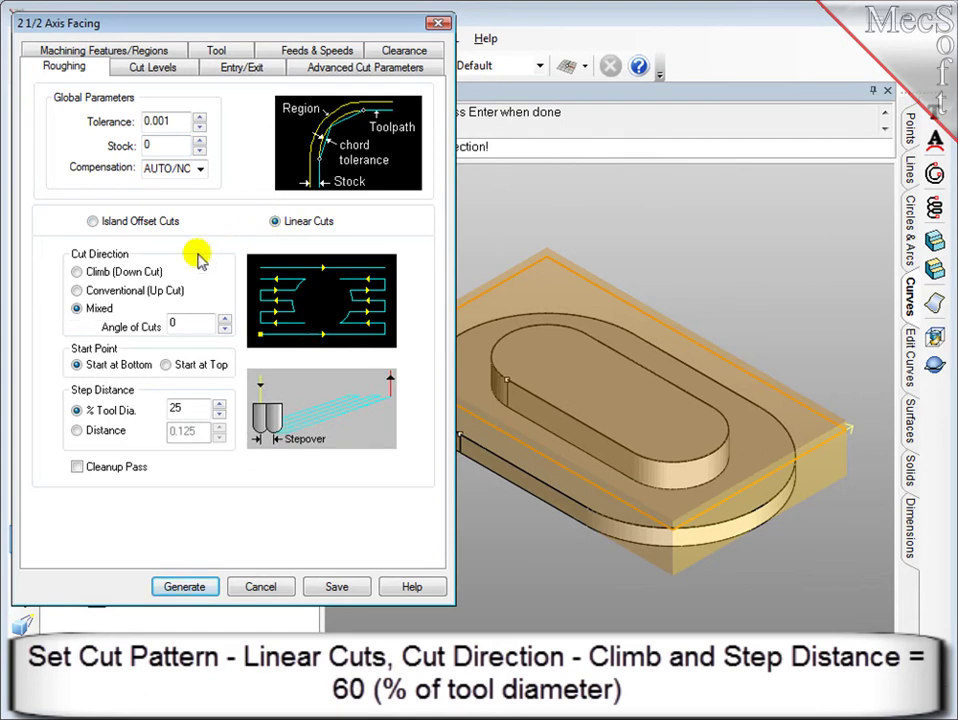
left_click(76, 273)
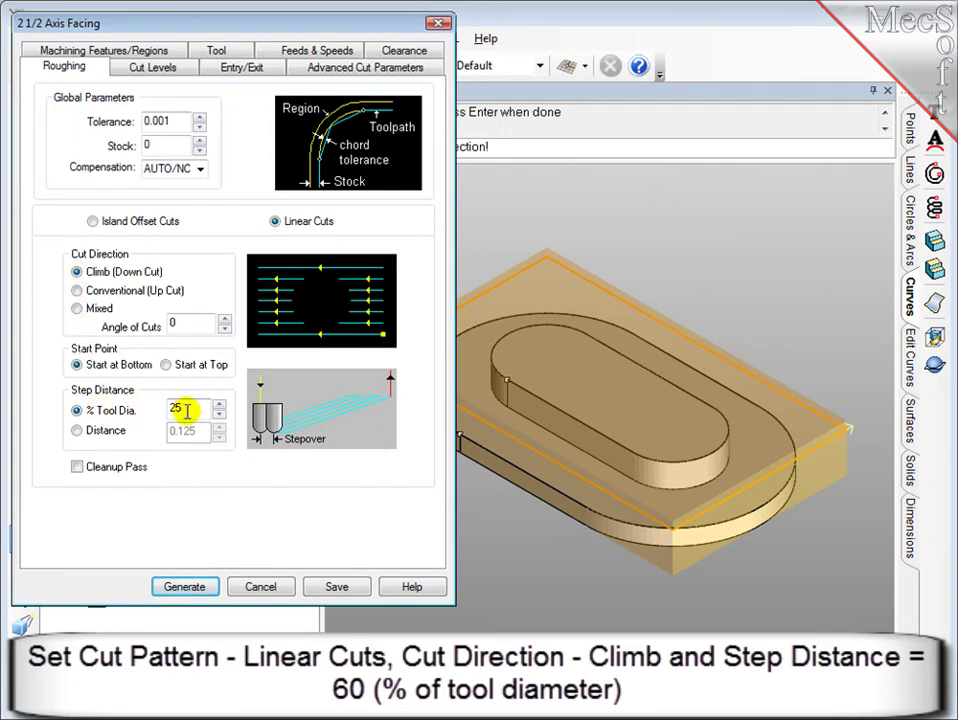
left_click_drag(186, 410, 162, 408)
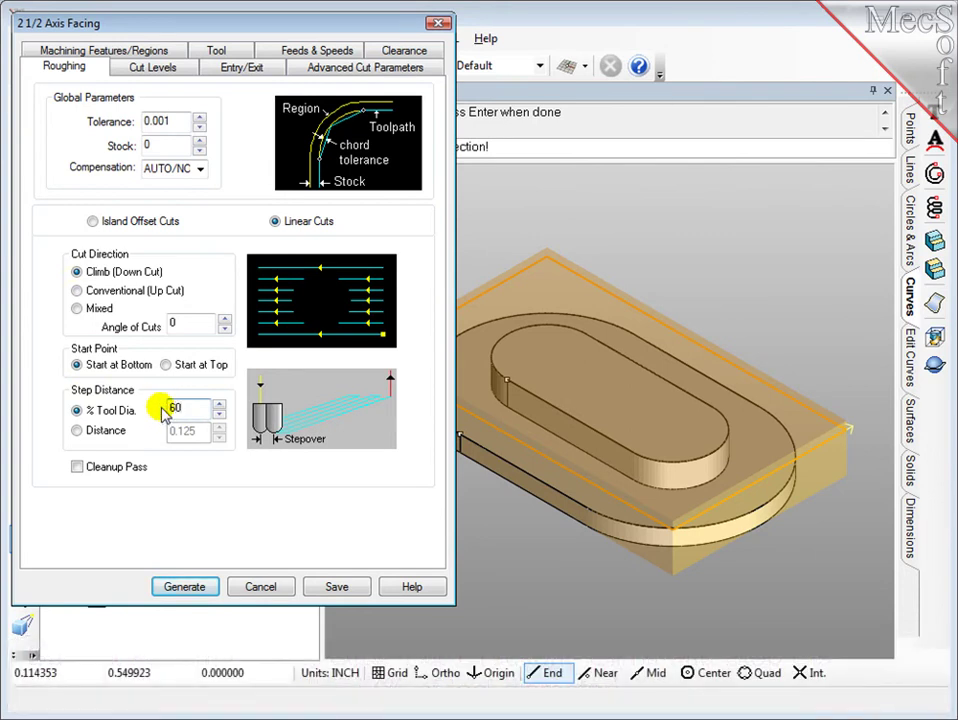
left_click(155, 67)
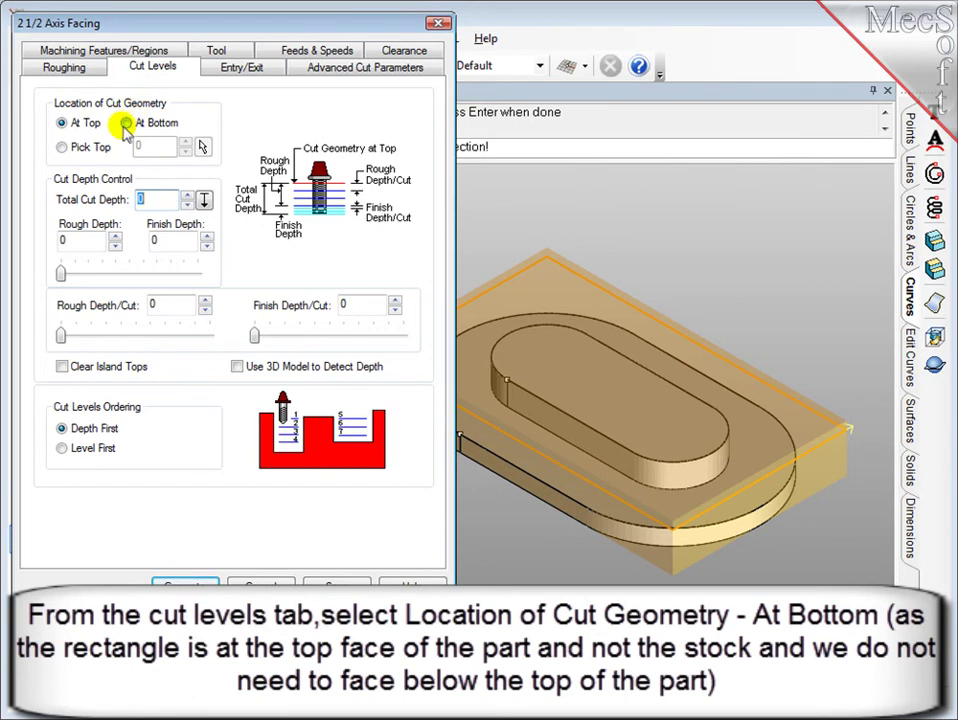
Place the cut geometry At Bottom and set total depth, rough depth and depth per cut to 0.125
left_click(126, 123)
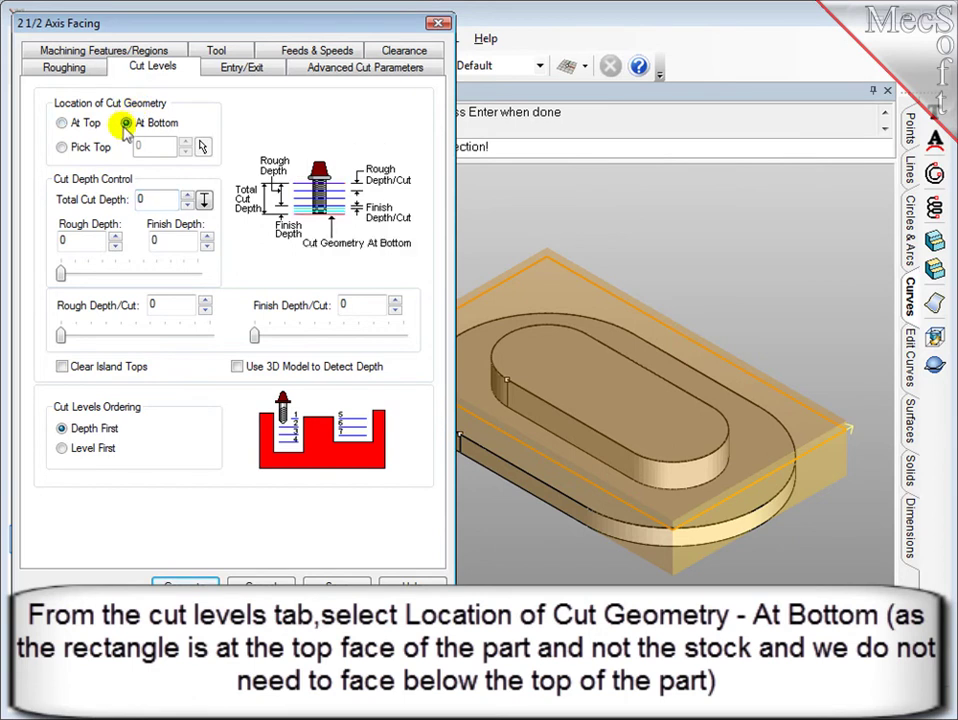
middle_click_drag(594, 475, 716, 481)
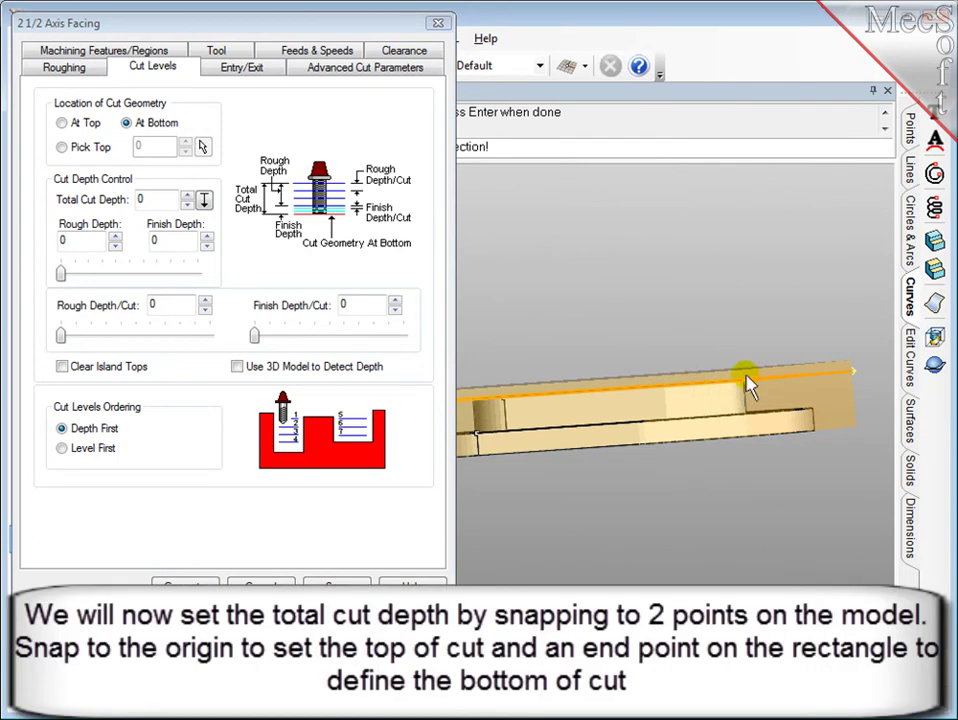
key("Down")
key("Down")
key("Down")
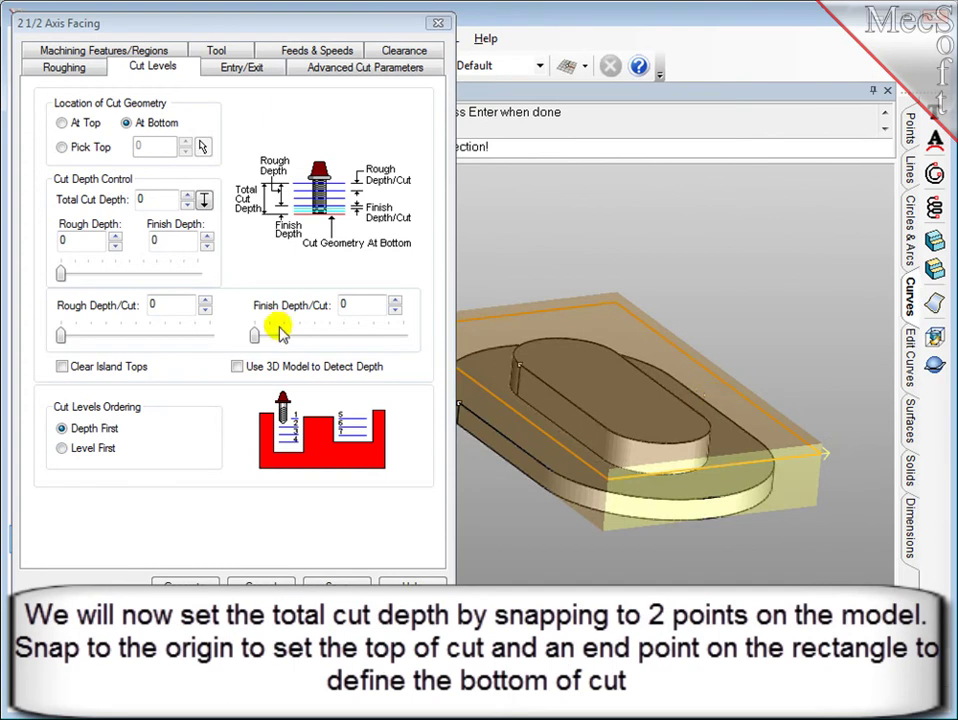
left_click(203, 202)
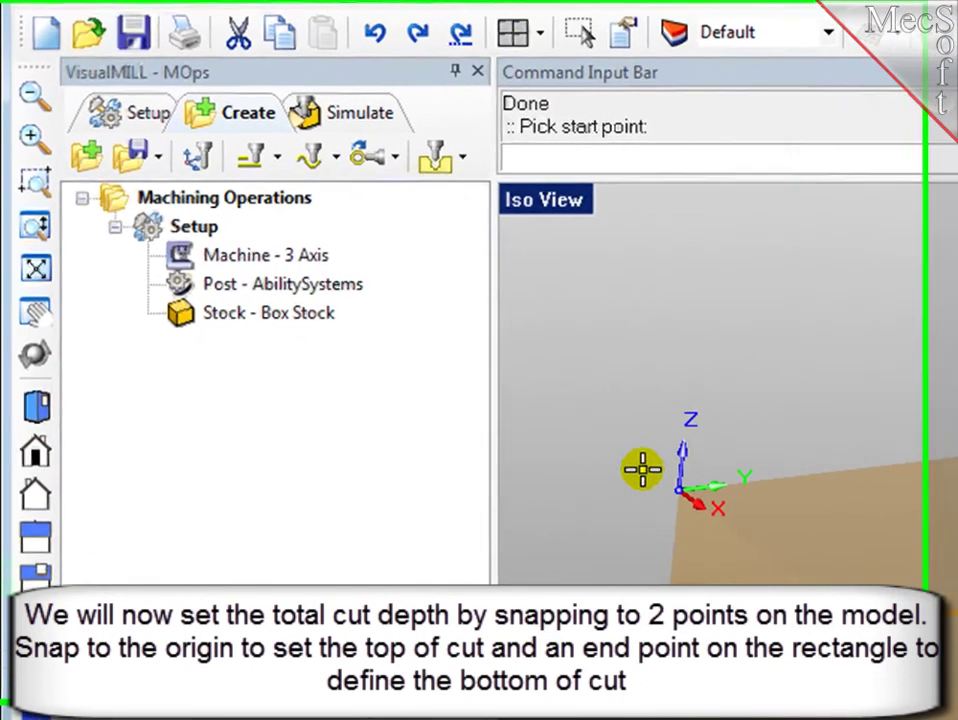
left_click(708, 504)
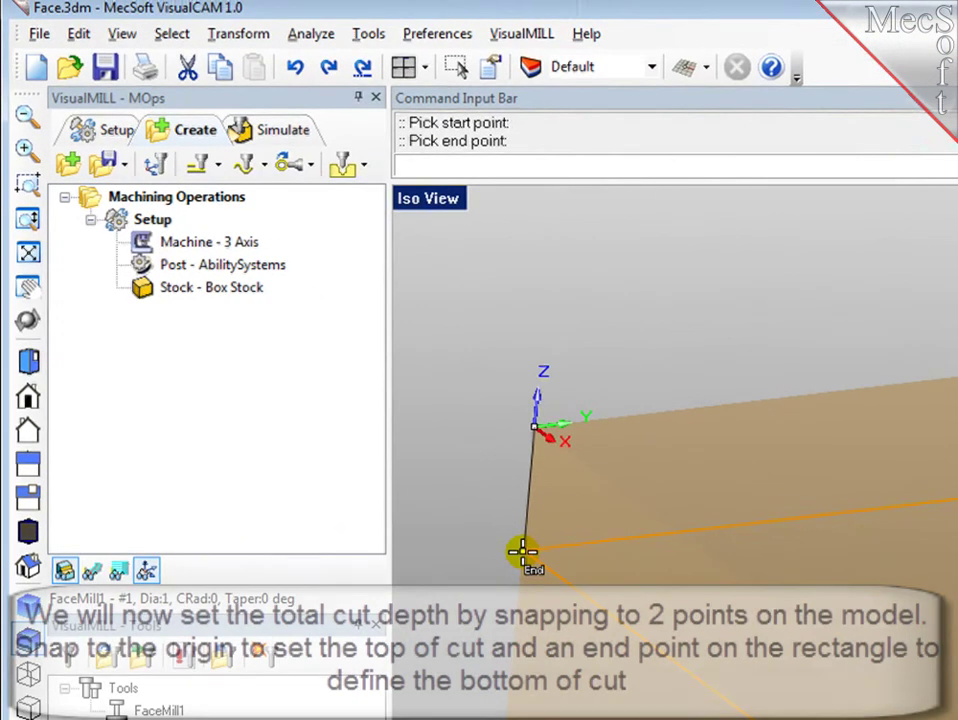
left_click(523, 551)
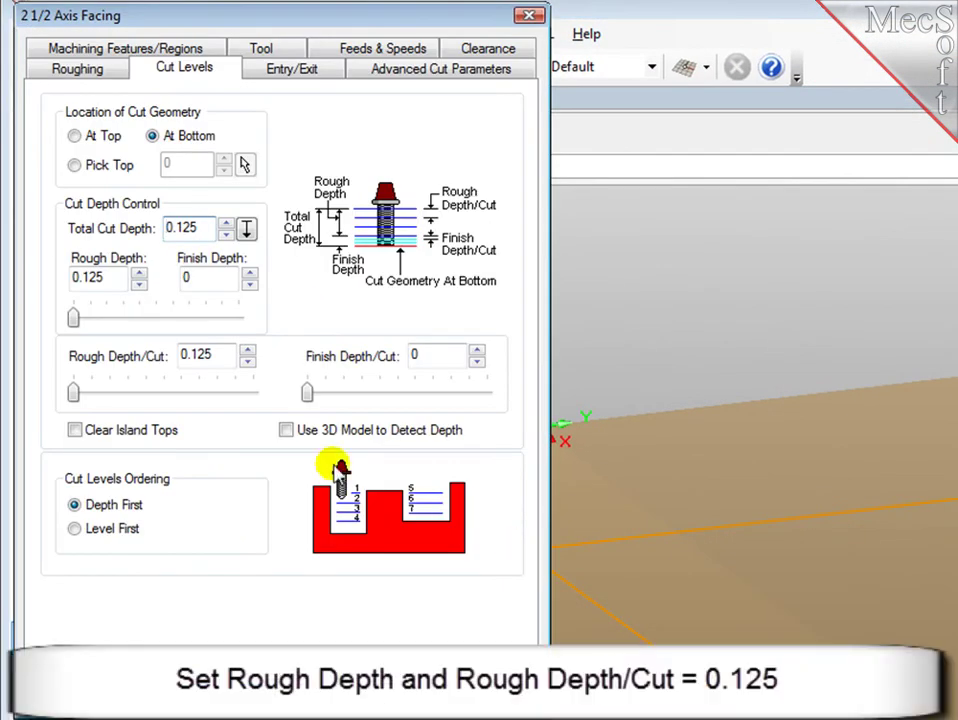
left_click_drag(74, 320, 238, 324)
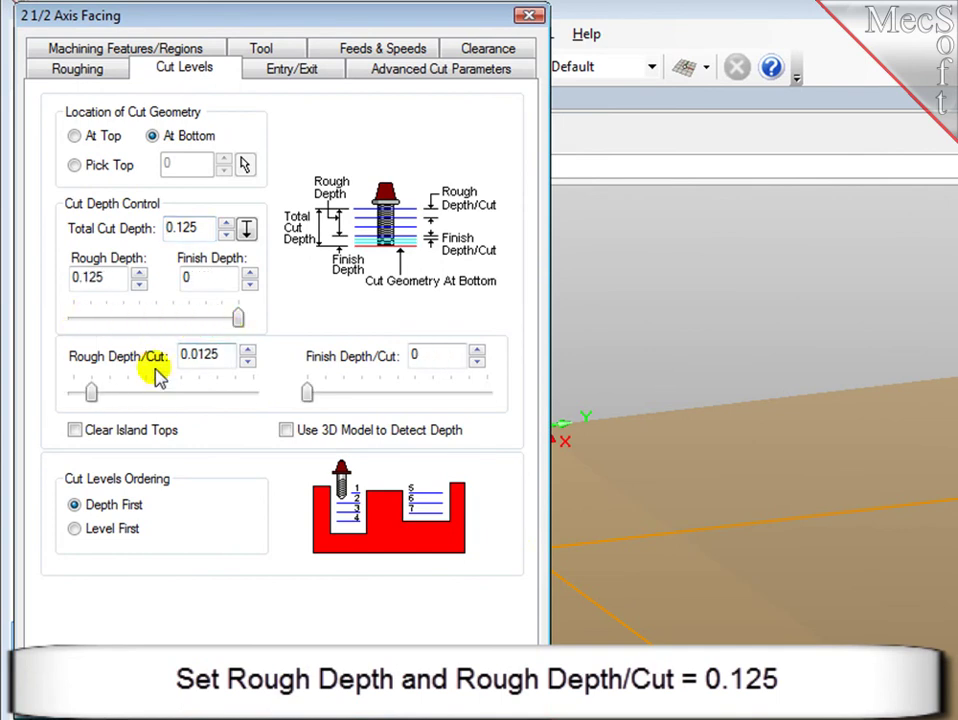
left_click_drag(91, 392, 253, 398)
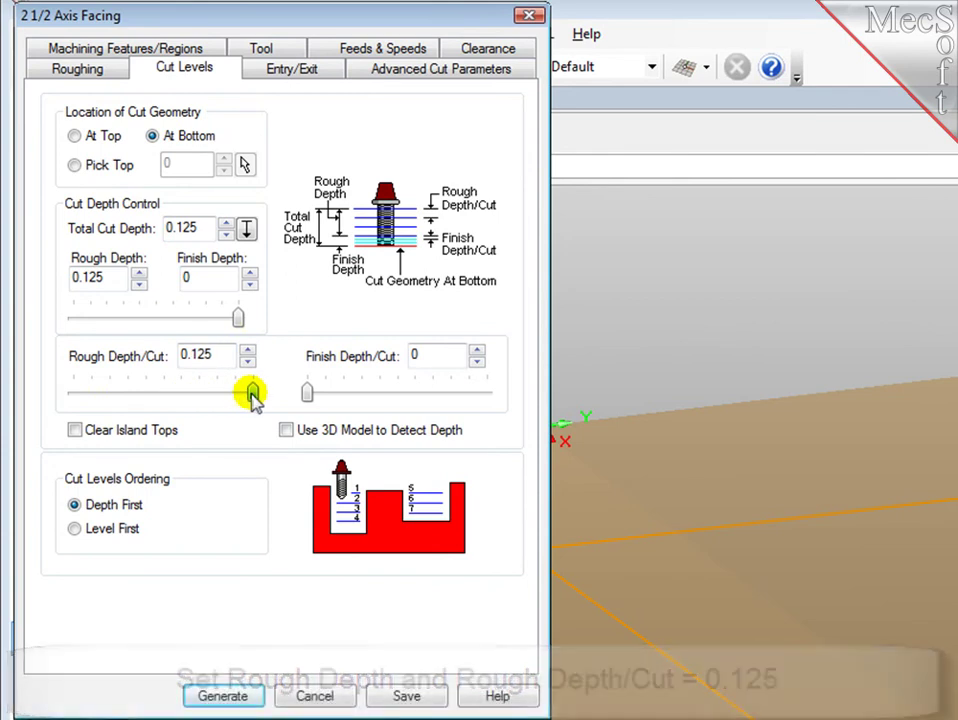
Enable 2D entry with a linear engage motion at a 0° angle
left_click(284, 78)
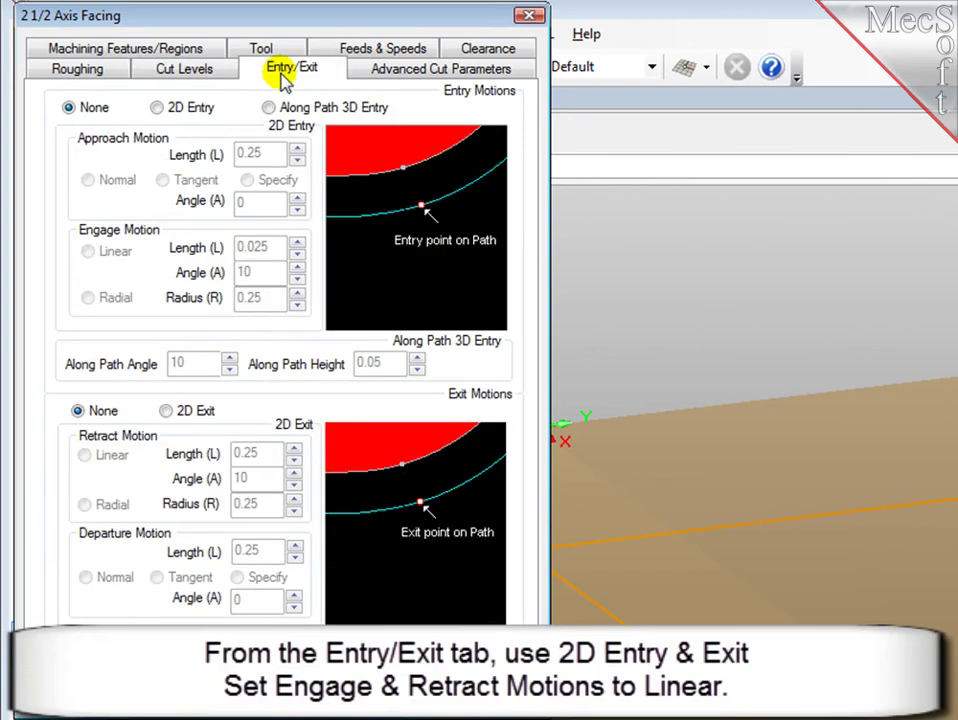
left_click(157, 108)
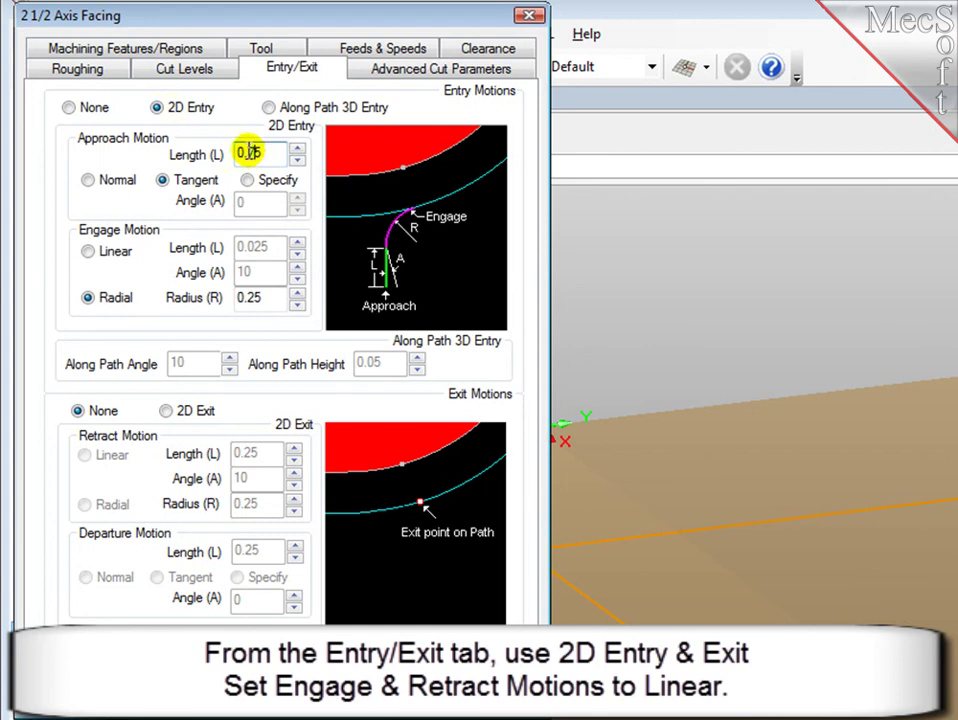
left_click(261, 154)
type("0.75")
left_click(89, 251)
left_click_drag(270, 245, 245, 246)
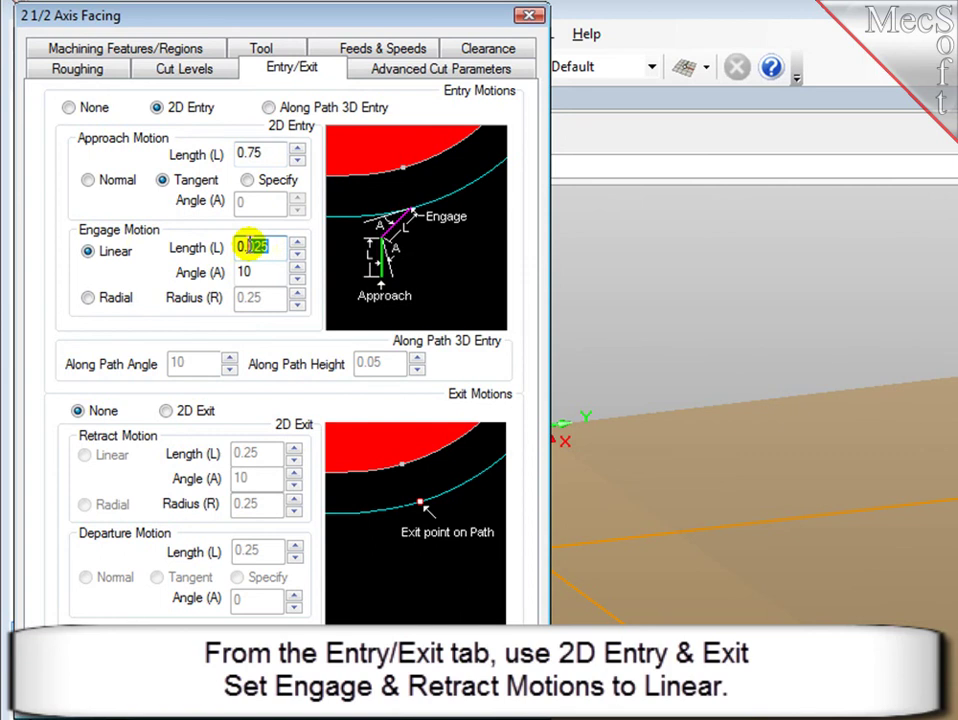
type("0.5")
double_click(248, 271)
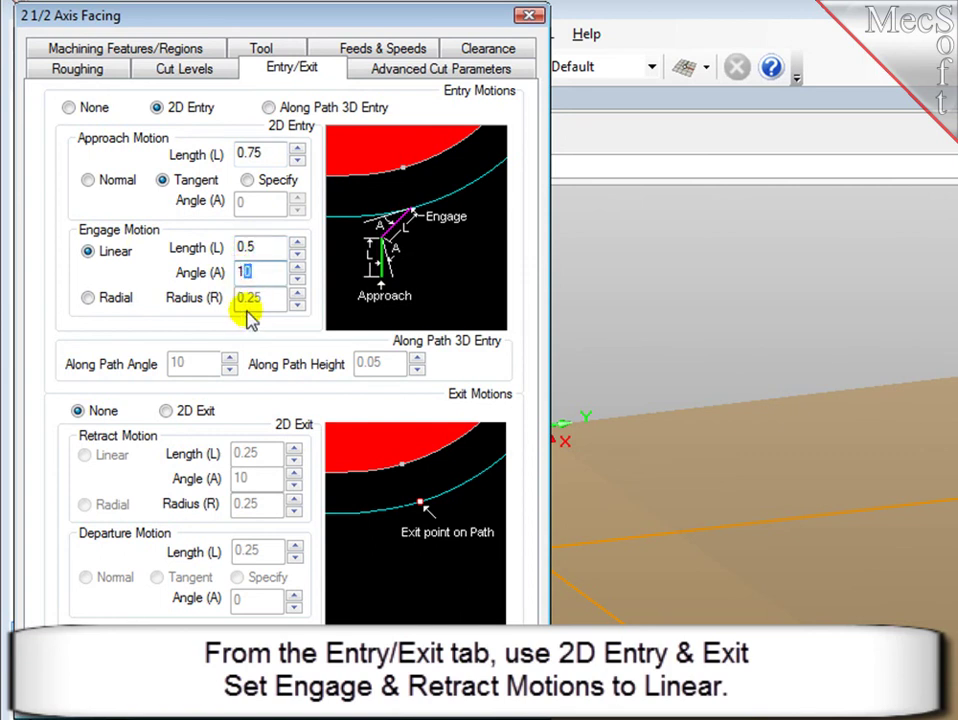
type("0")
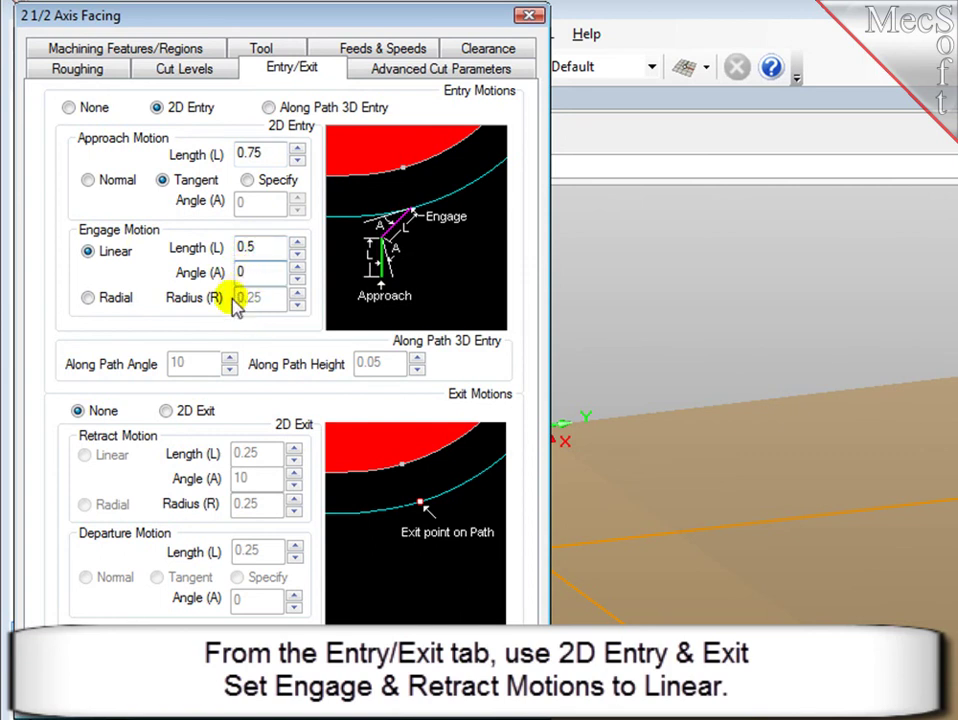
Enable 2D exit with a linear 0.75 retract at 0° and a 0.5 departure length
left_click(172, 413)
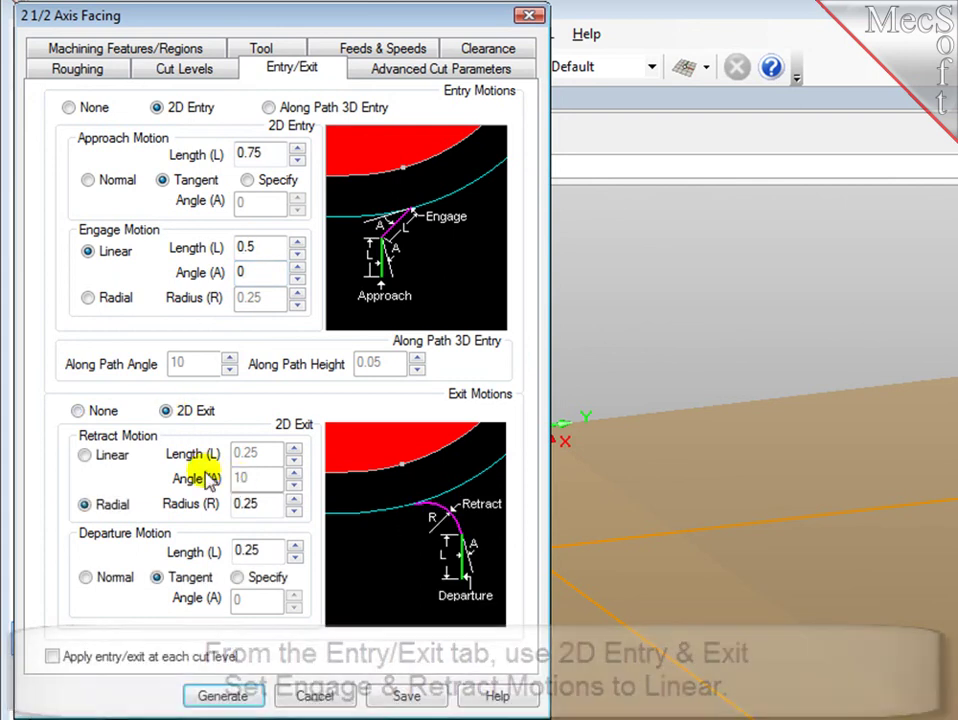
left_click(86, 455)
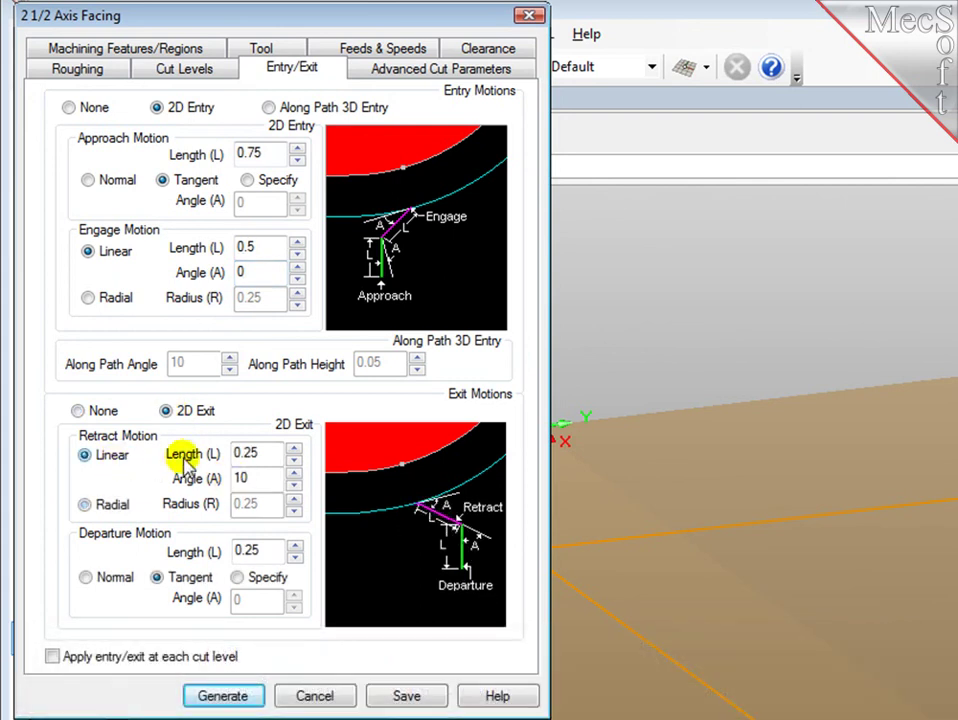
double_click(245, 455)
type("0.75")
double_click(232, 477)
type("0")
double_click(205, 466)
type("0.5")
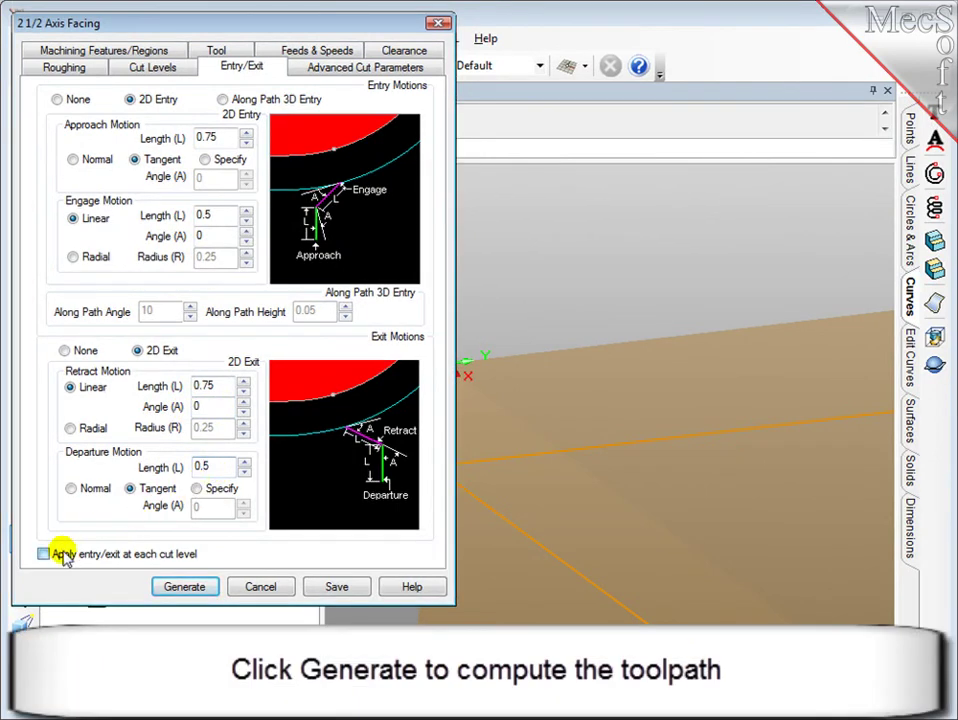
Generate the facing toolpath, display it on the part, and expand the operation's node in the MOps tree
left_click(176, 589)
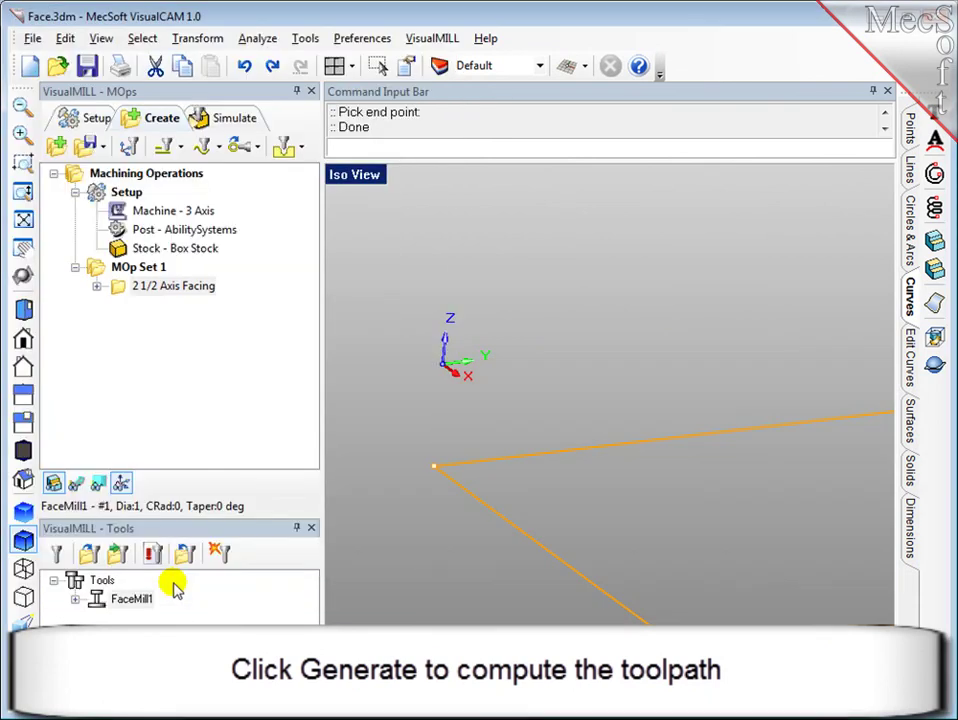
left_click(23, 479)
left_click(74, 484)
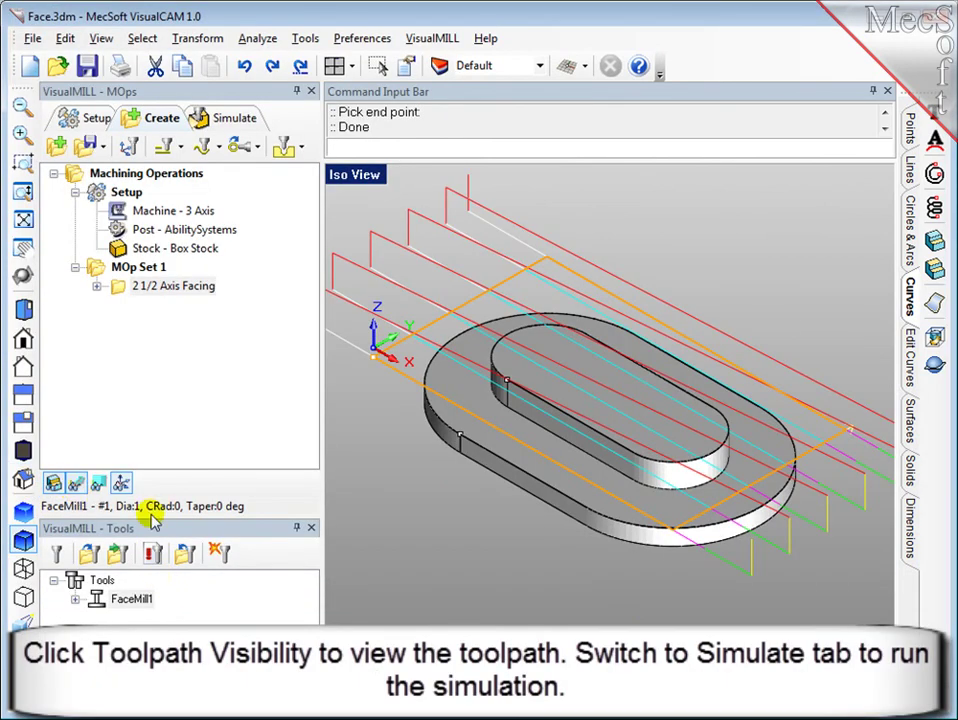
scroll(620, 598, "down", 2)
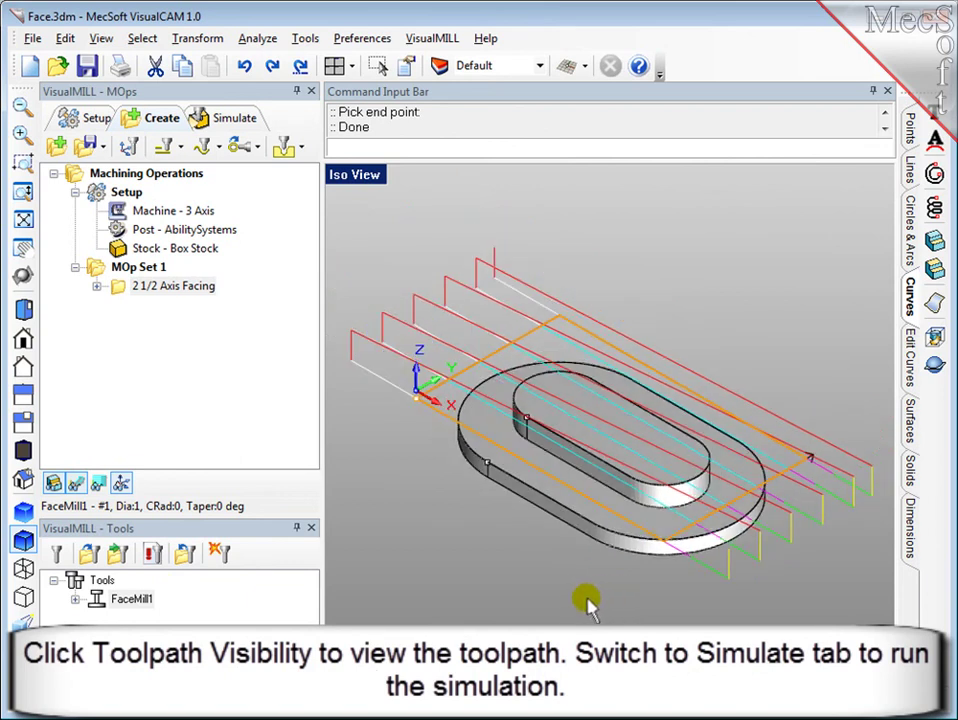
left_click(96, 287)
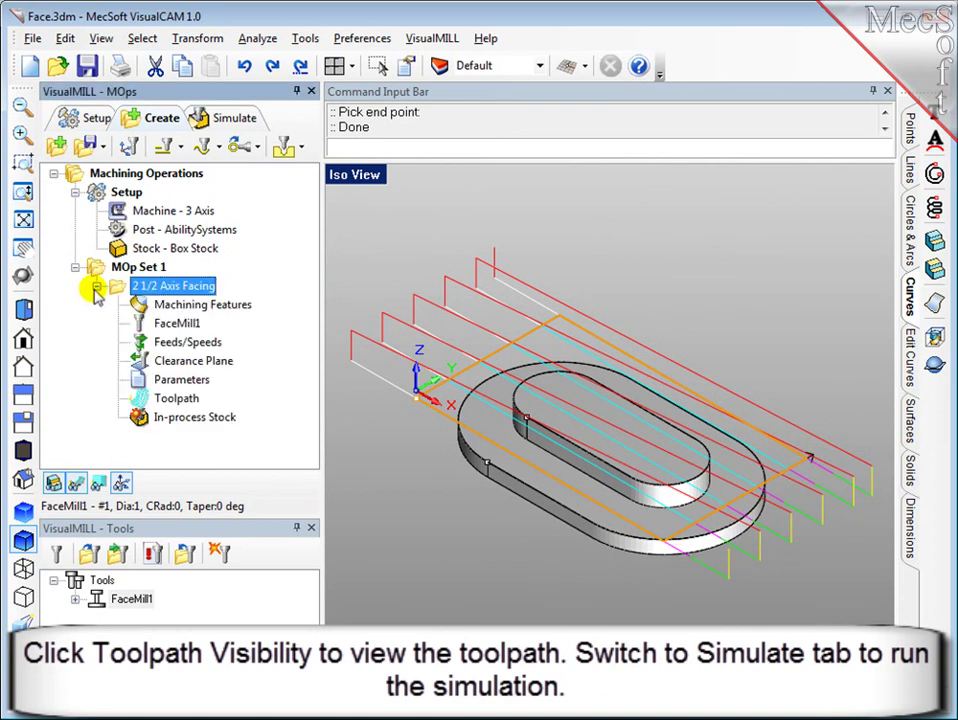
Run the material-removal simulation on the stock, then restart it from uncut stock
left_click(231, 119)
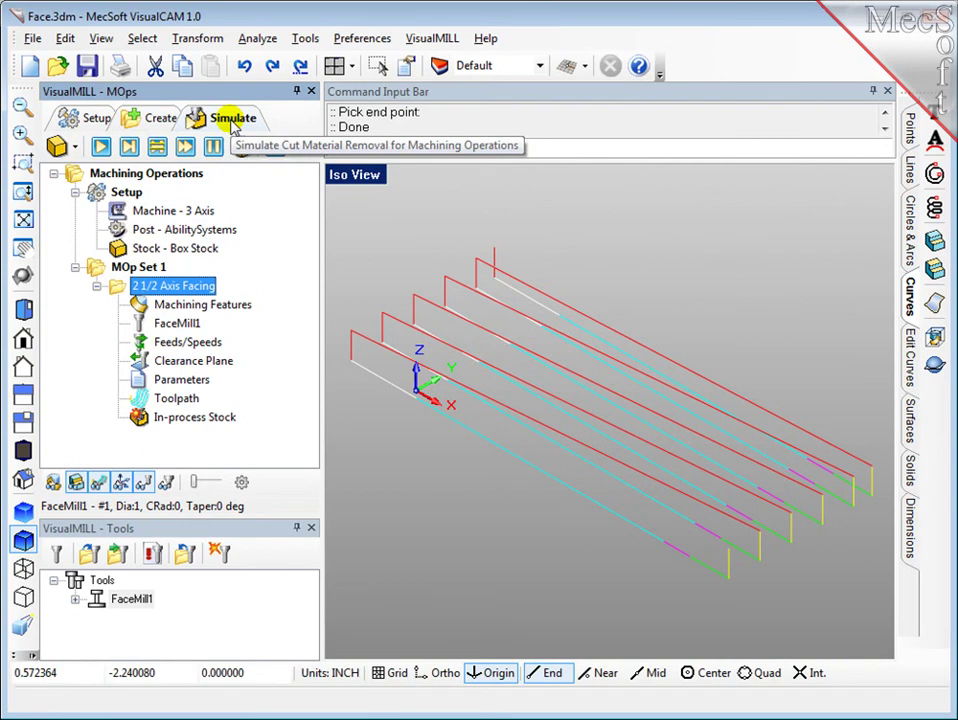
left_click(98, 146)
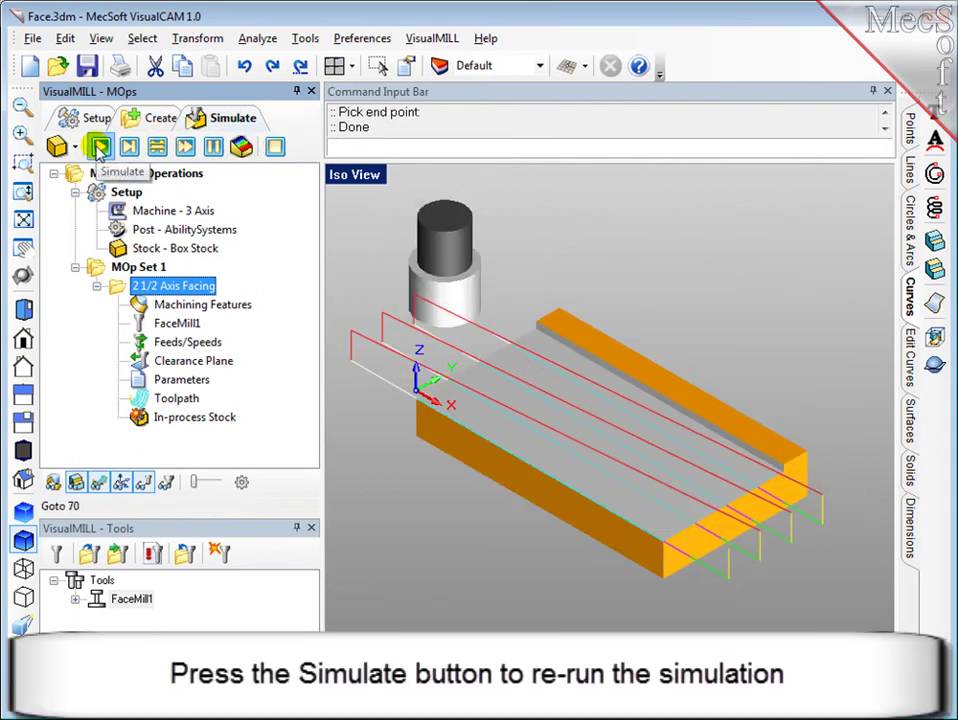
left_click(98, 146)
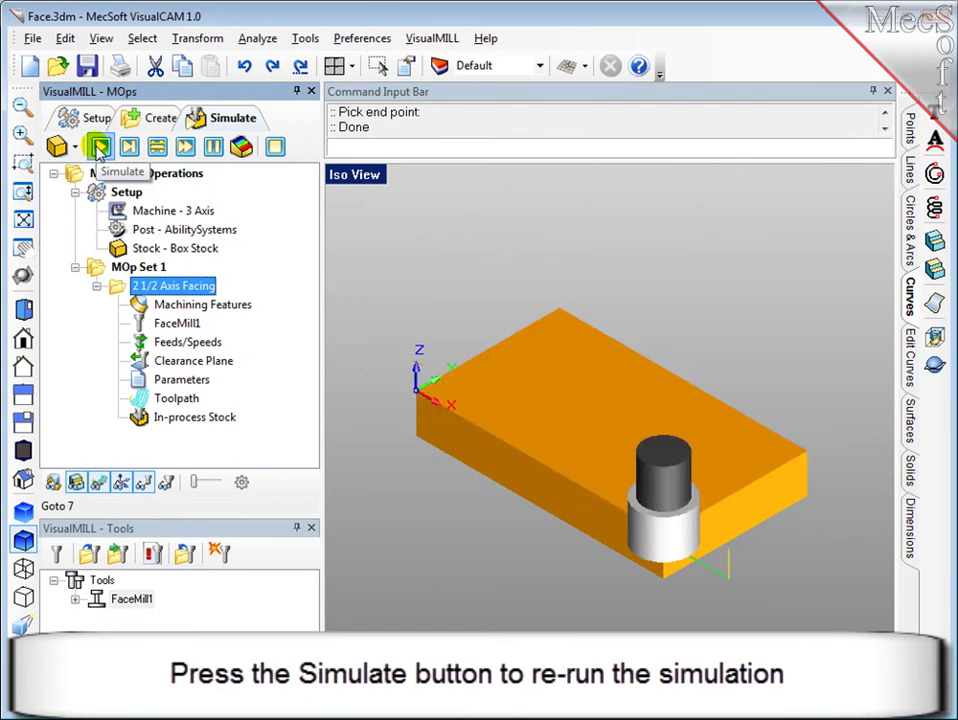